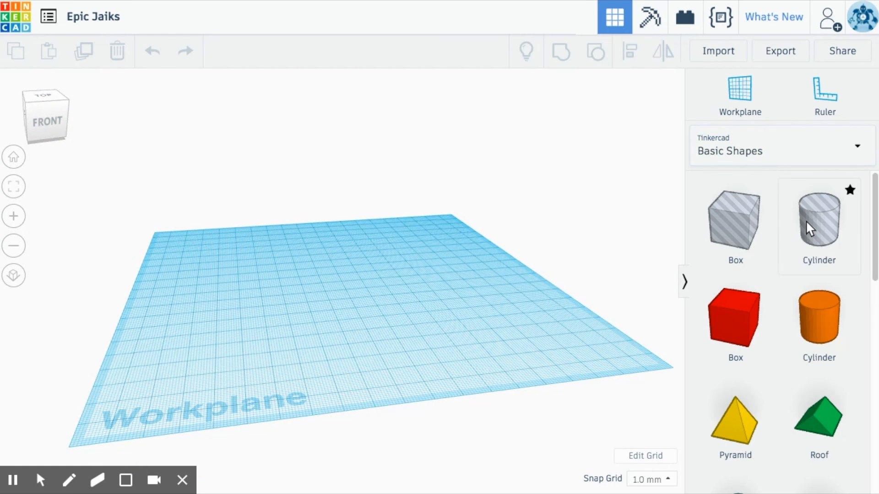
scroll(801, 284, "down", 14)
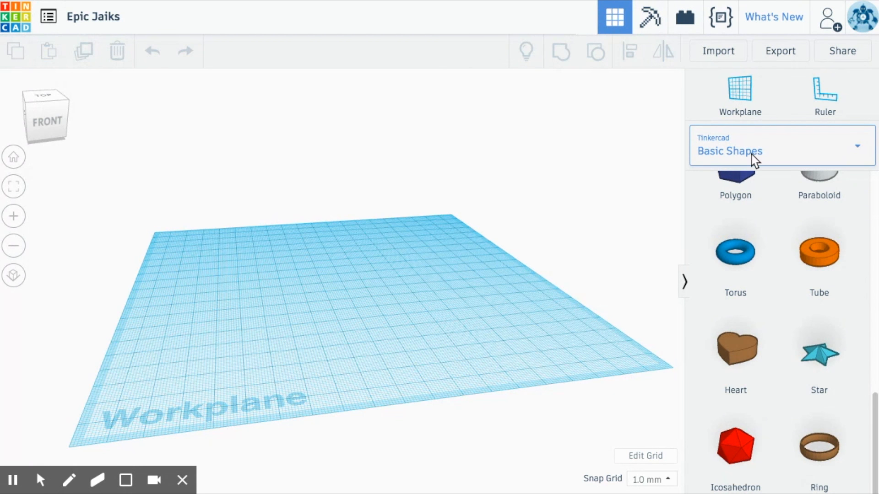
left_click(847, 152)
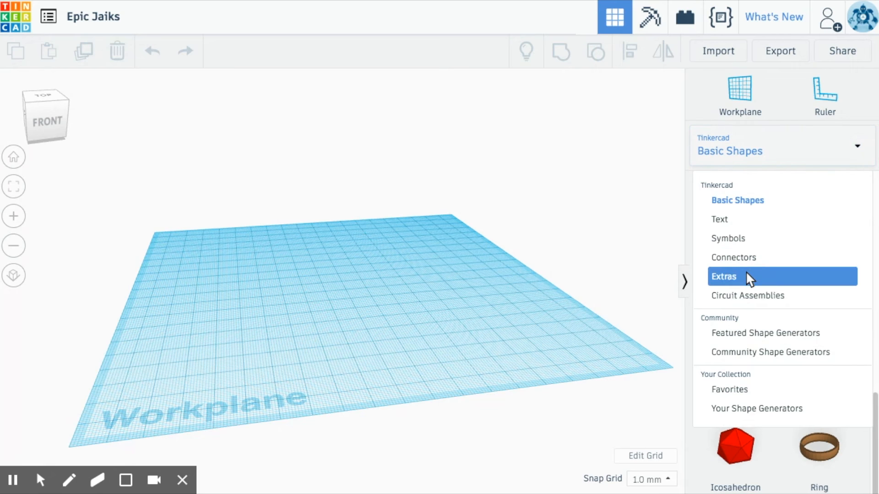
left_click(857, 155)
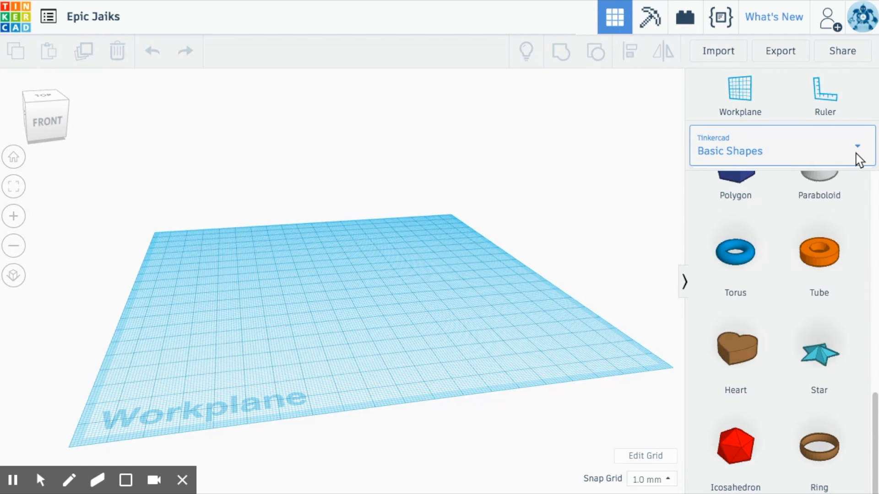
scroll(761, 296, "up", 10)
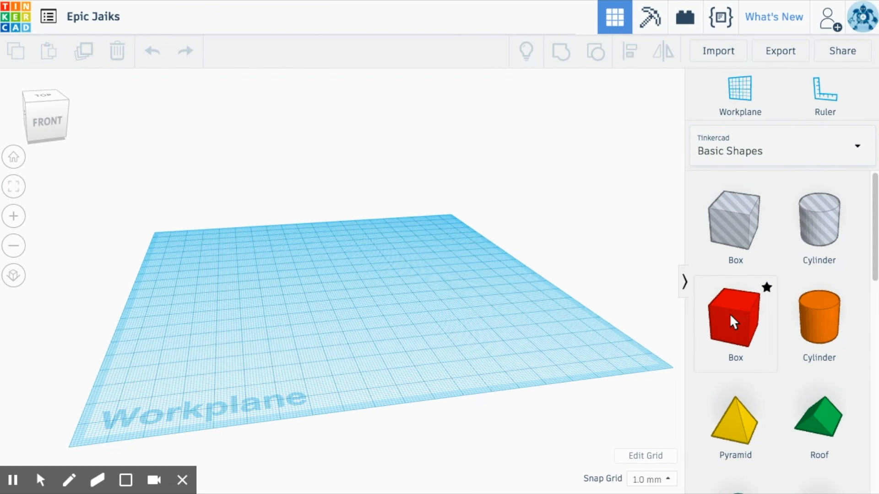
Step: Place a solid box near the left side of the workplane and colour it black
left_click_drag(731, 316, 197, 284)
left_click_drag(41, 124, 43, 130)
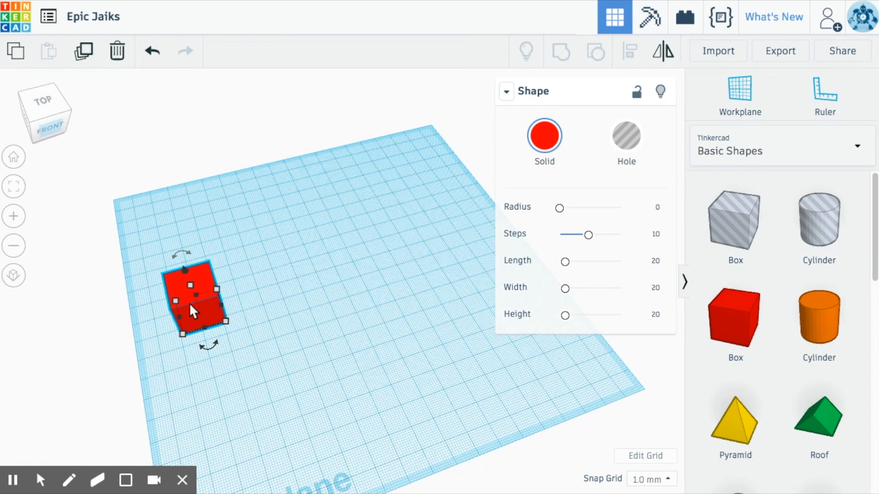
left_click(638, 139)
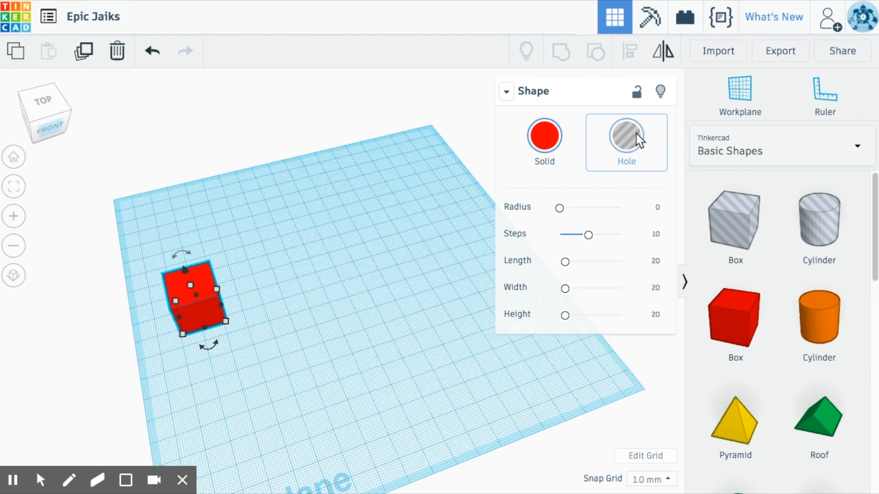
left_click(541, 138)
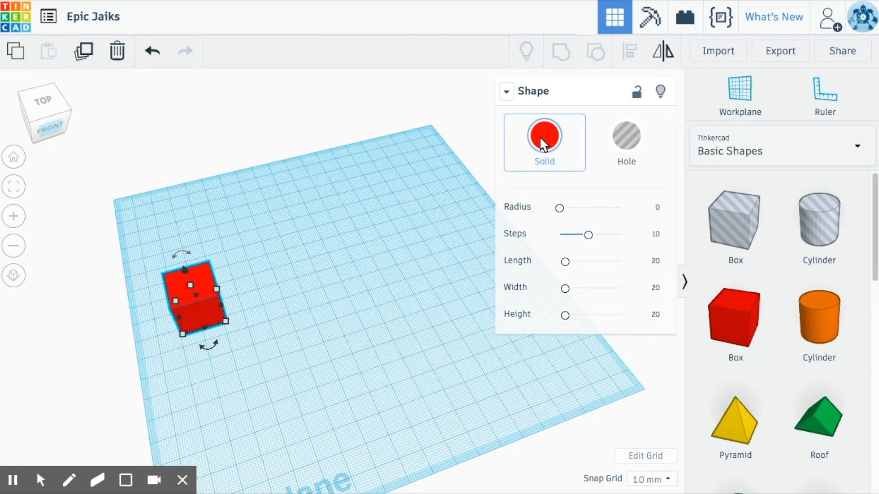
left_click(539, 136)
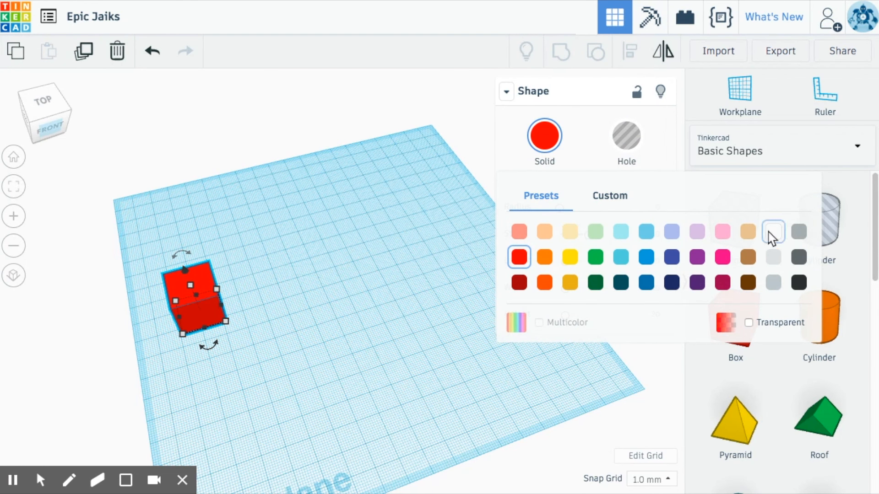
left_click(801, 286)
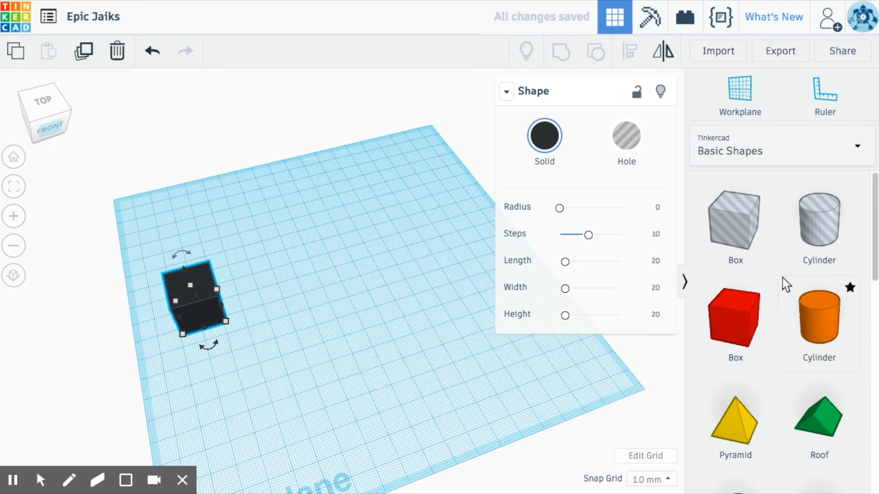
left_click(540, 130)
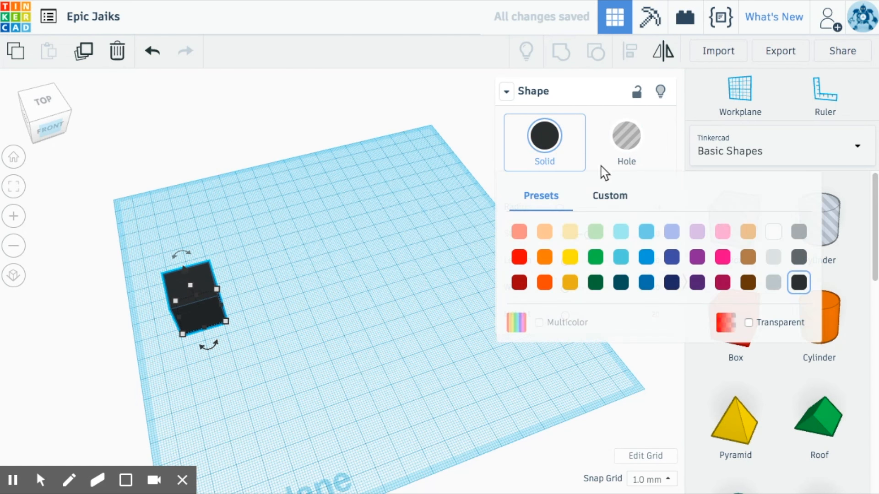
left_click(619, 197)
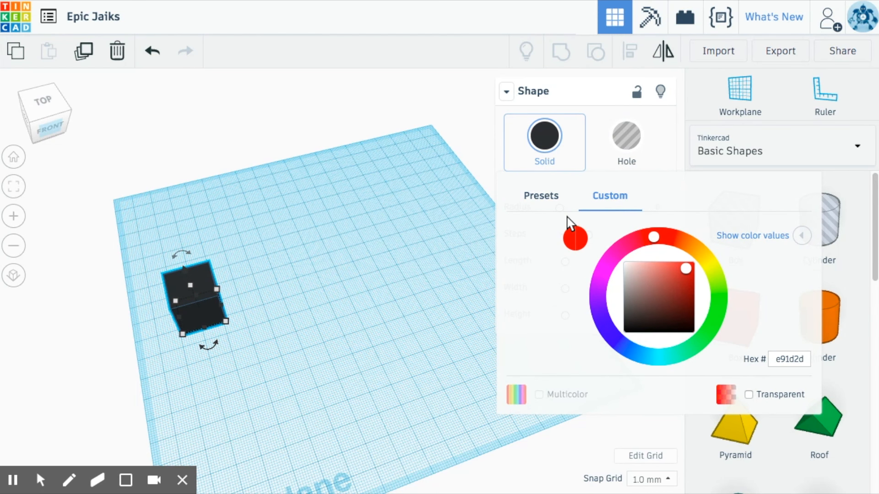
left_click(544, 196)
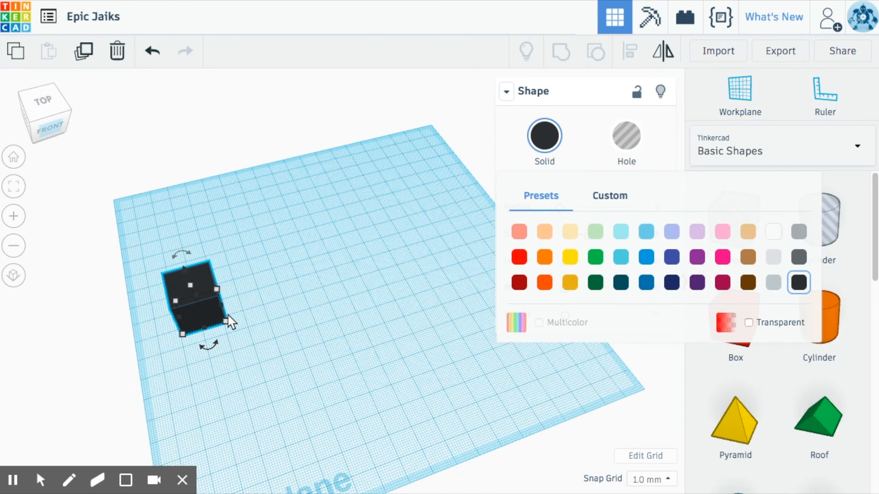
left_click(538, 89)
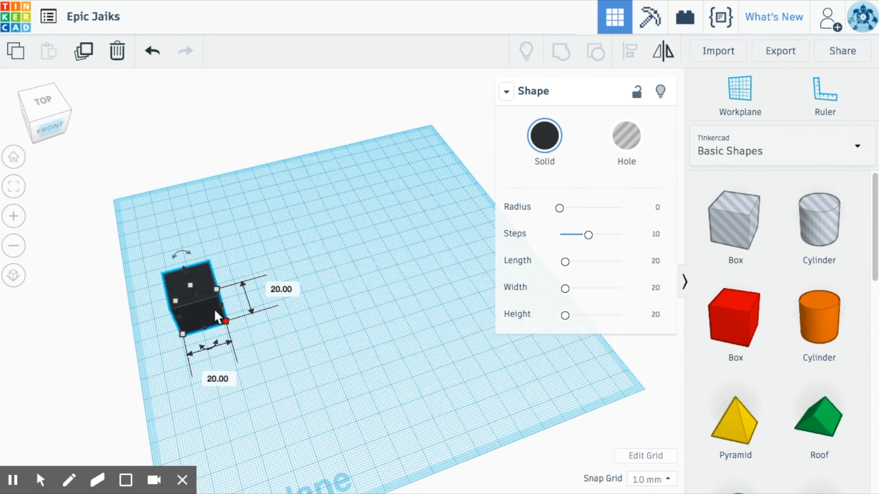
left_click(461, 87)
Step: Stretch the black box into a long flat strip with height 1.25, length 21.93 and width 19.63
left_click(200, 309)
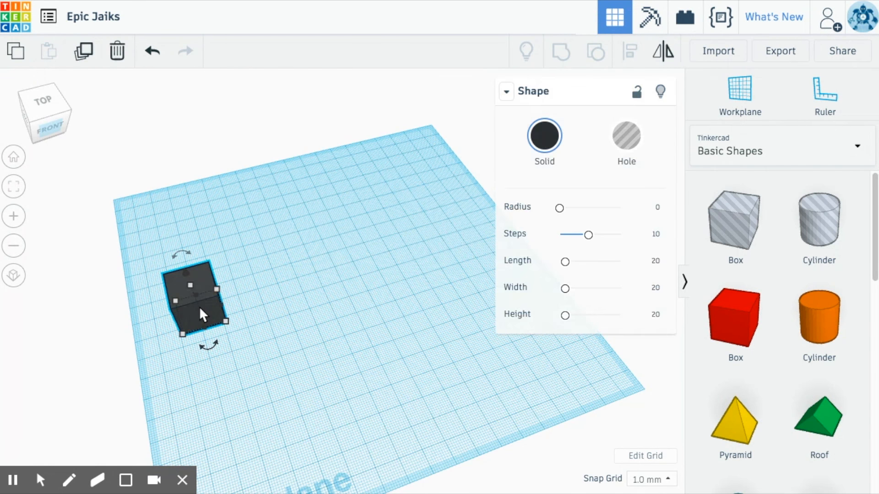
left_click_drag(231, 326, 298, 486)
left_click(43, 113)
left_click_drag(42, 113, 46, 119)
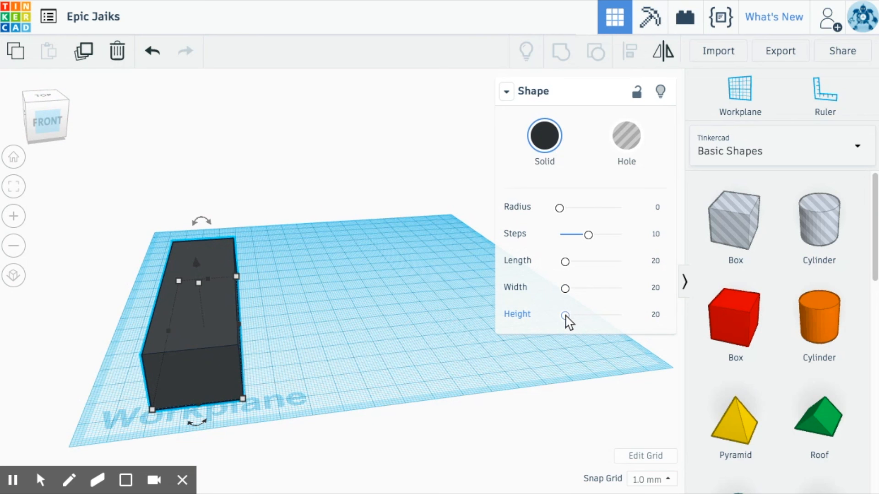
left_click_drag(566, 316, 560, 316)
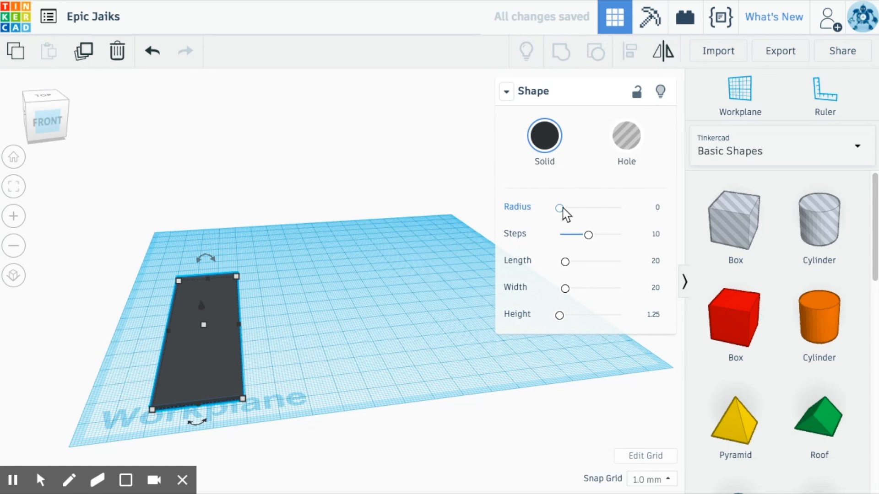
left_click_drag(565, 287, 566, 262)
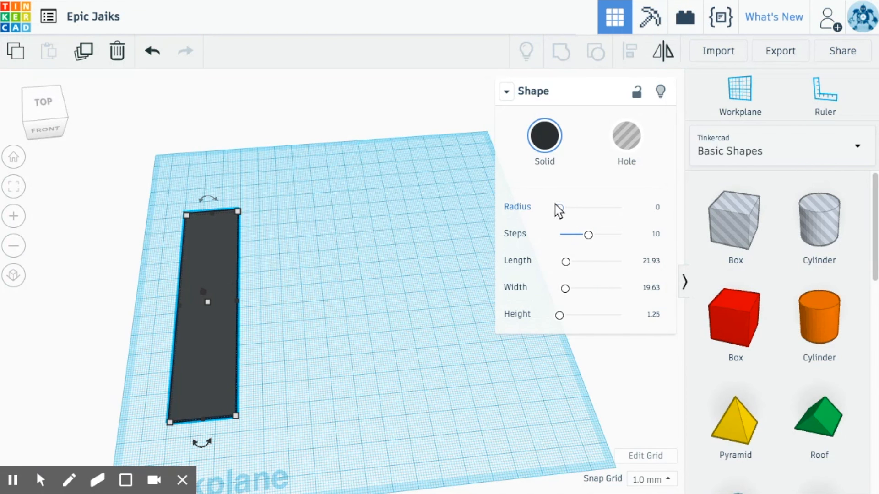
Step: Try a radius of 20 on the black strip's edges and reset it to 0
left_click_drag(559, 208, 620, 208)
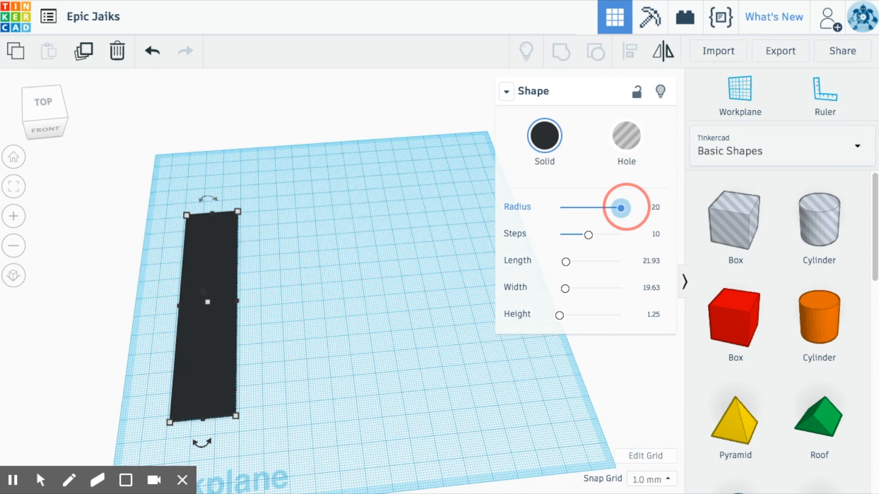
left_click(275, 304)
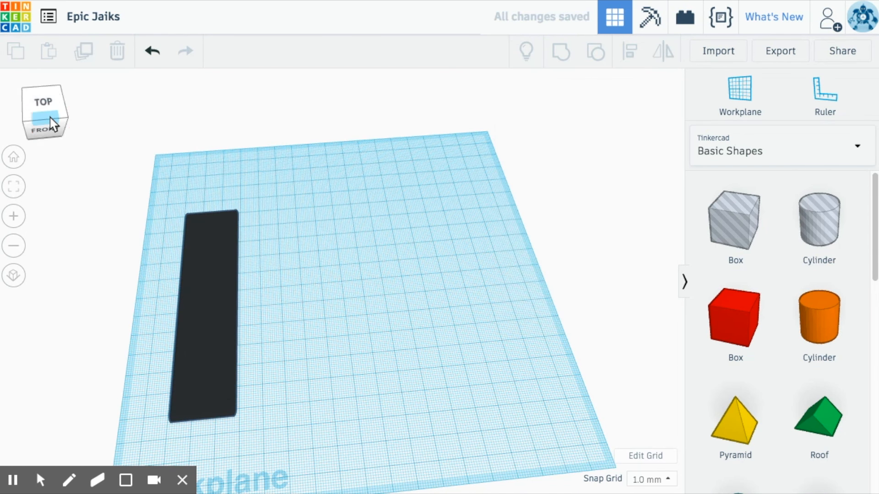
left_click(51, 122)
left_click(50, 118)
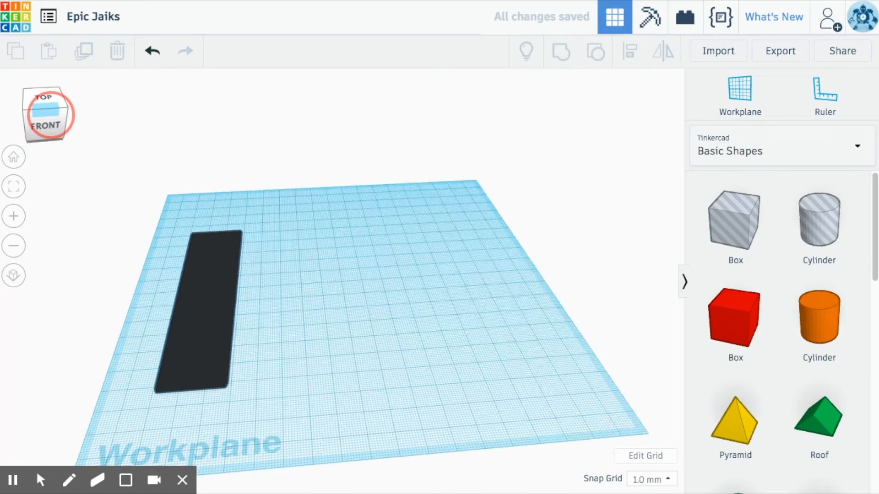
left_click(210, 274)
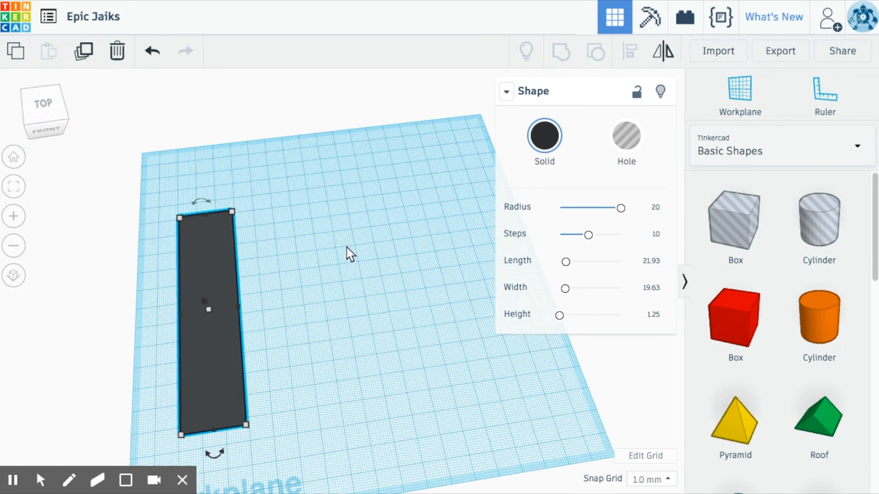
left_click_drag(621, 208, 559, 208)
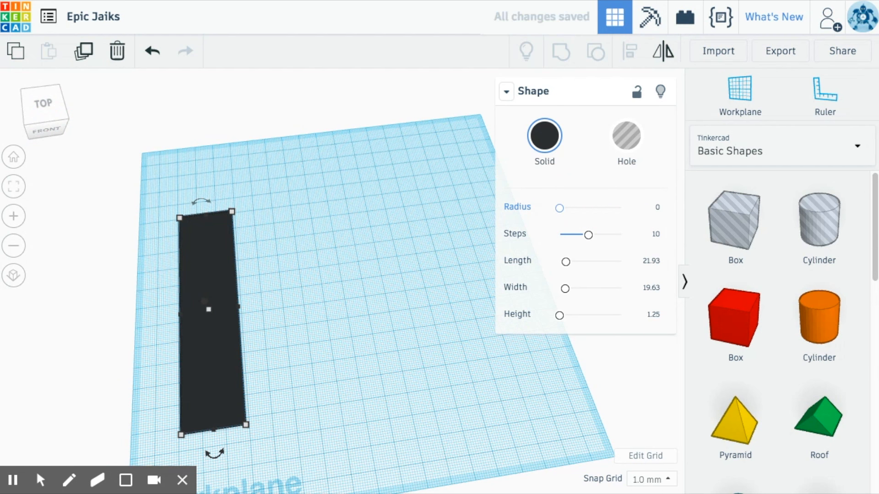
left_click(559, 209)
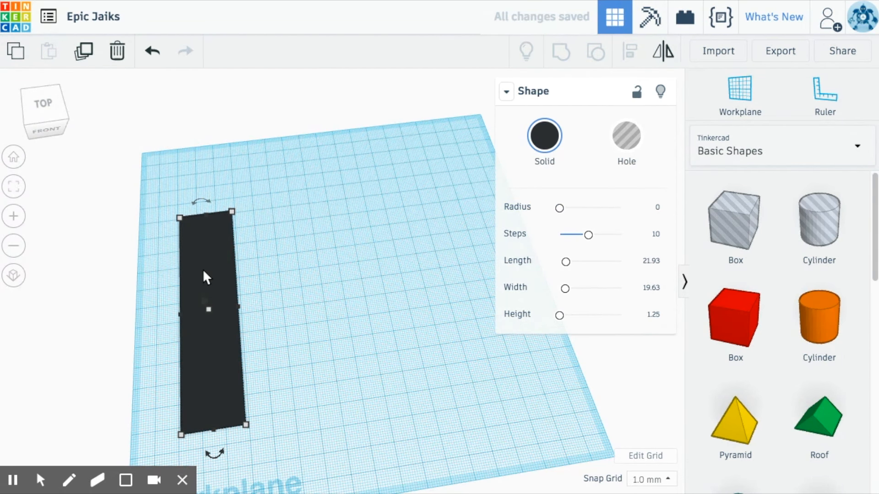
left_click(469, 92)
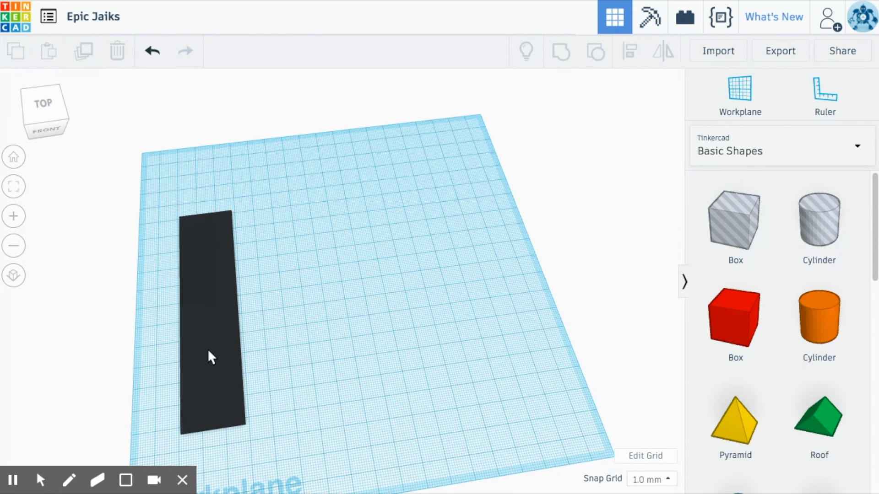
Step: Place a second solid box to the right of the black strip, stretch its footprint to 20 × 40 mm and colour it white
scroll(733, 284, "down", 10)
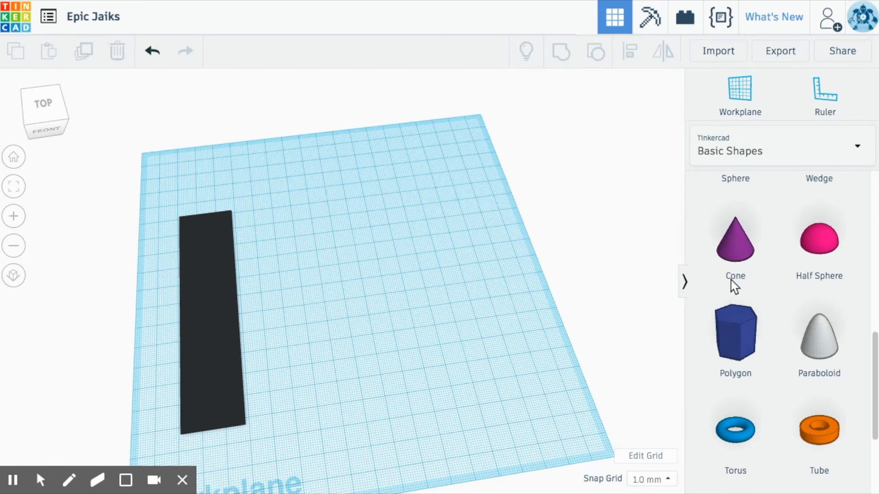
scroll(725, 320, "up", 10)
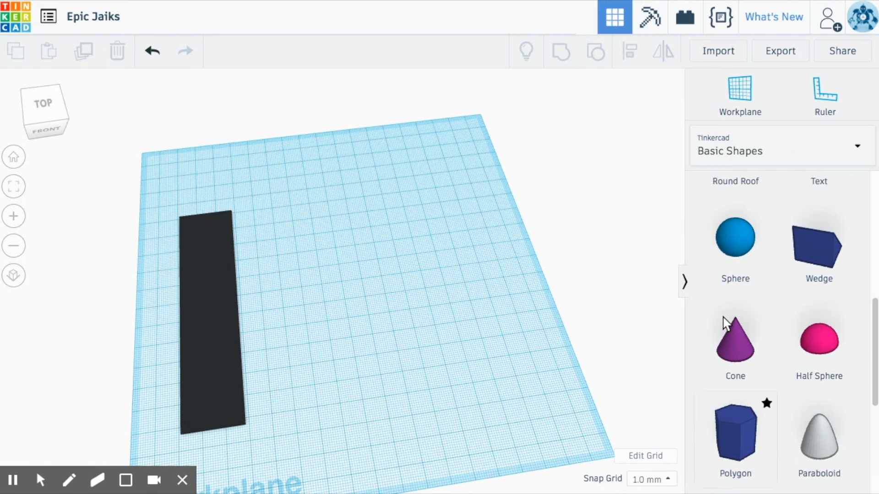
scroll(727, 324, "up", 2)
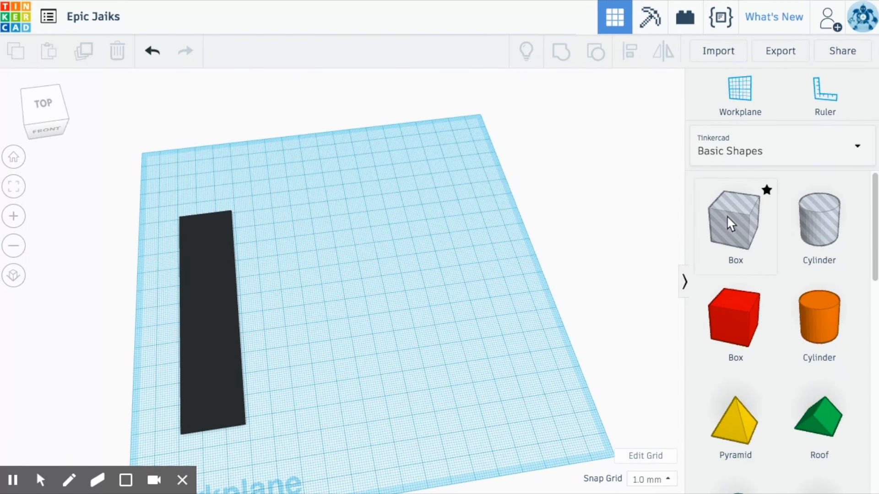
left_click_drag(724, 314, 437, 361)
left_click(544, 149)
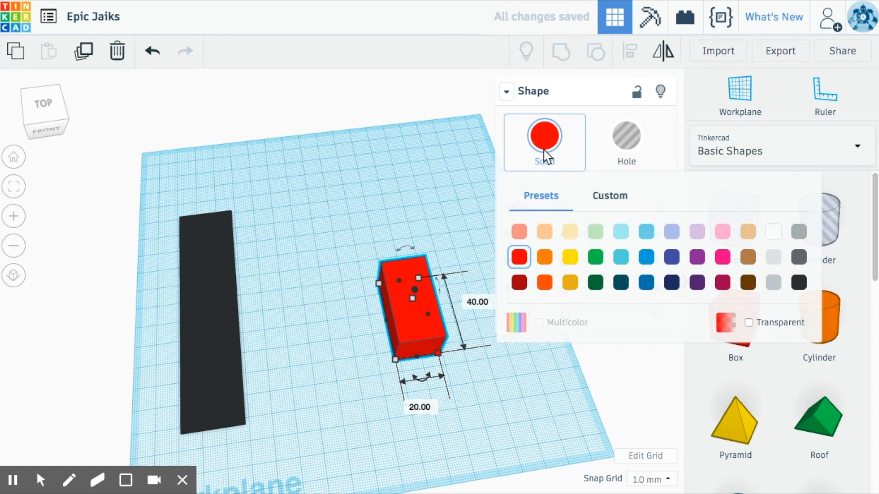
left_click(771, 234)
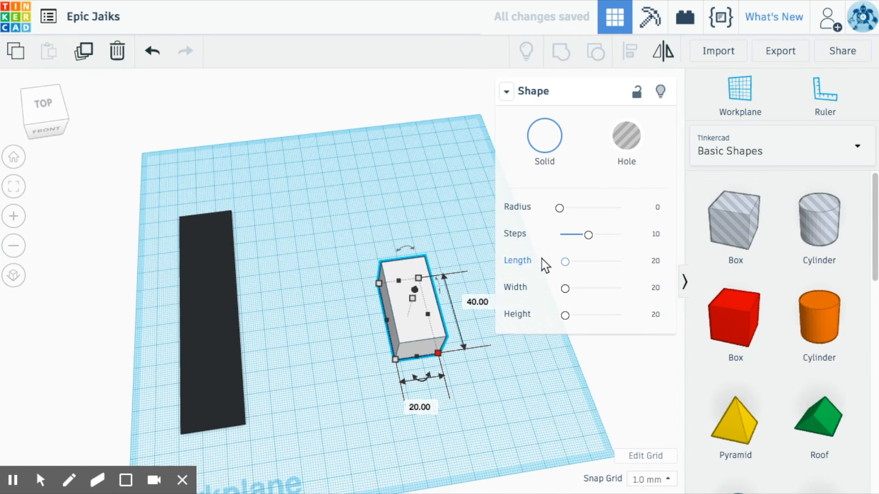
Step: Shrink the white box into a small bar with height 3.55, width 5.84 and length 15.04
left_click(44, 124)
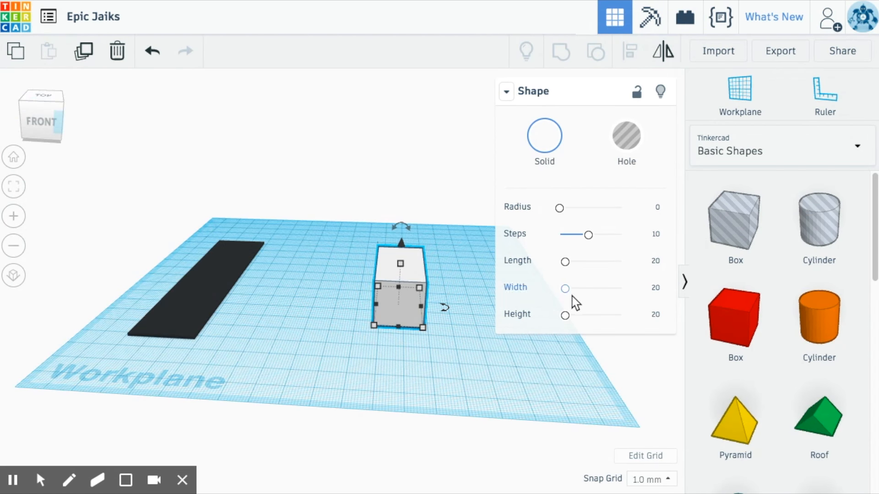
left_click_drag(565, 315, 560, 316)
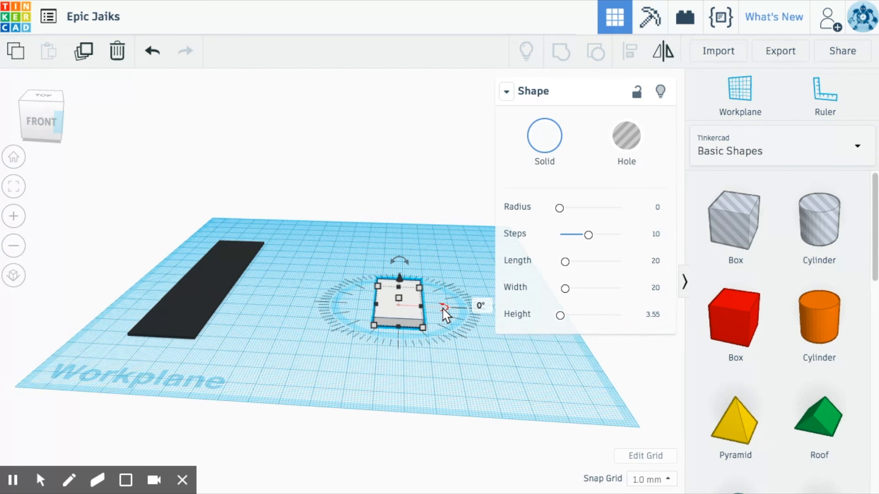
mouse_move(444, 315)
left_mouse_down()
mouse_move(402, 343)
mouse_move(320, 275)
mouse_move(412, 239)
mouse_move(436, 308)
mouse_move(463, 338)
mouse_move(467, 314)
mouse_move(443, 307)
left_mouse_up()
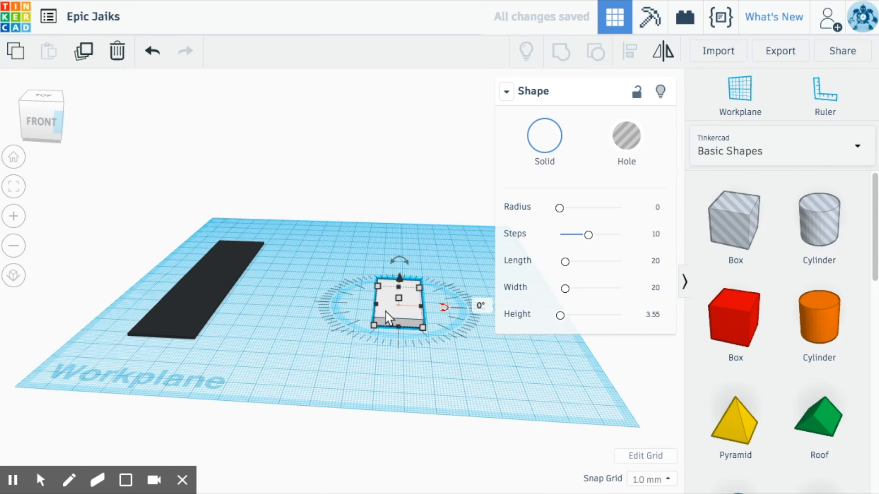
mouse_move(374, 327)
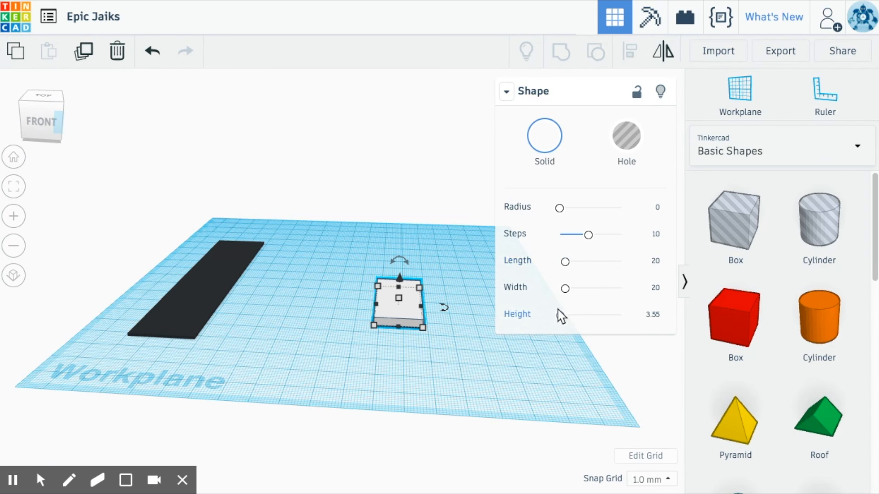
left_click_drag(565, 289, 563, 262)
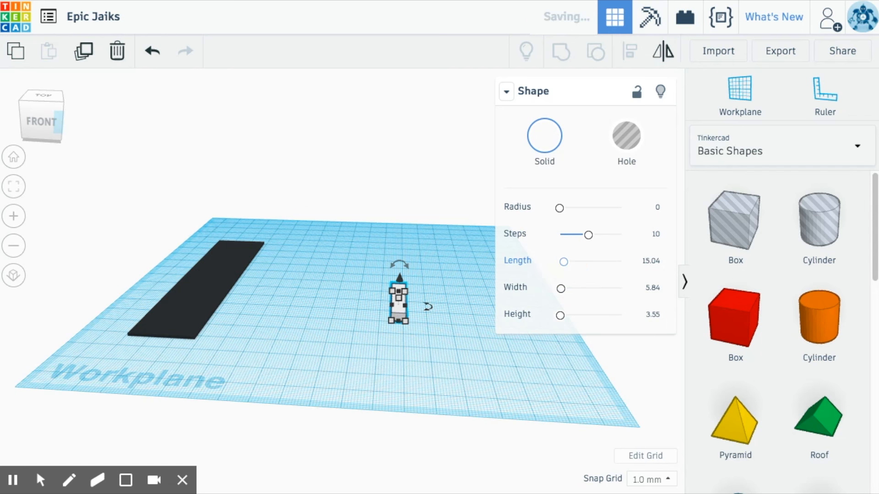
left_click(465, 298)
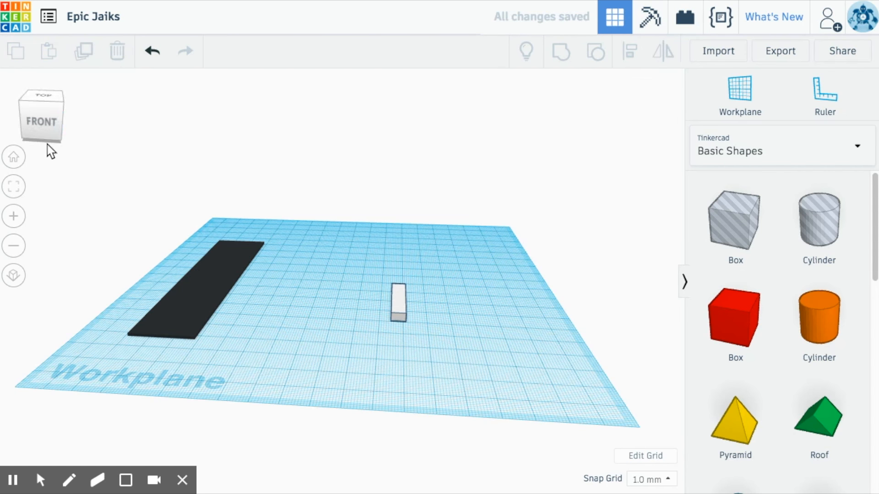
Step: Shorten the white bar to a length of 8.14
left_click(39, 129)
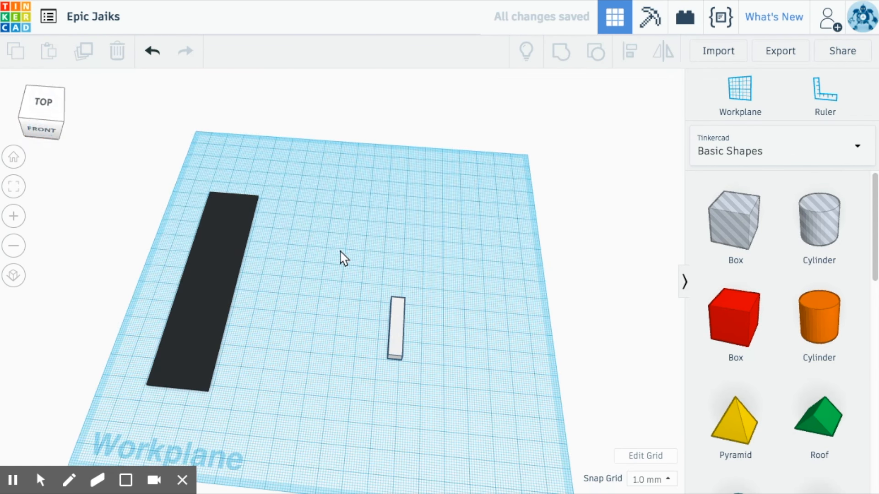
left_click(394, 330)
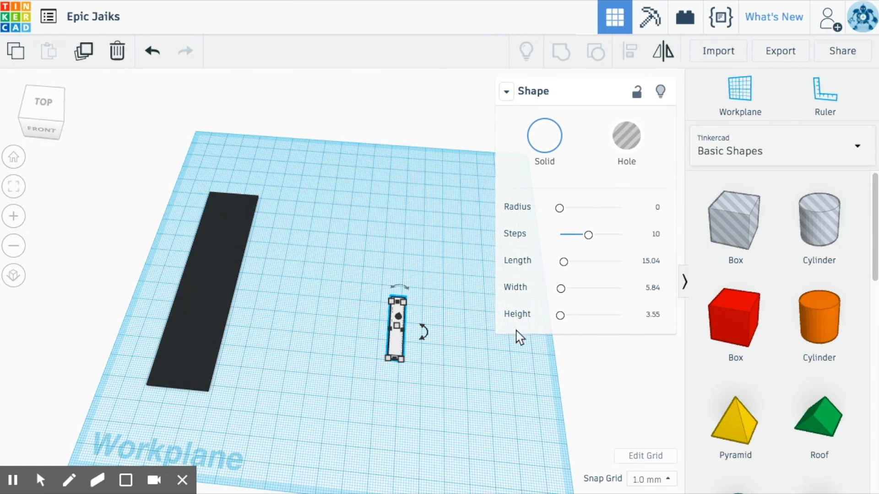
left_click(559, 315)
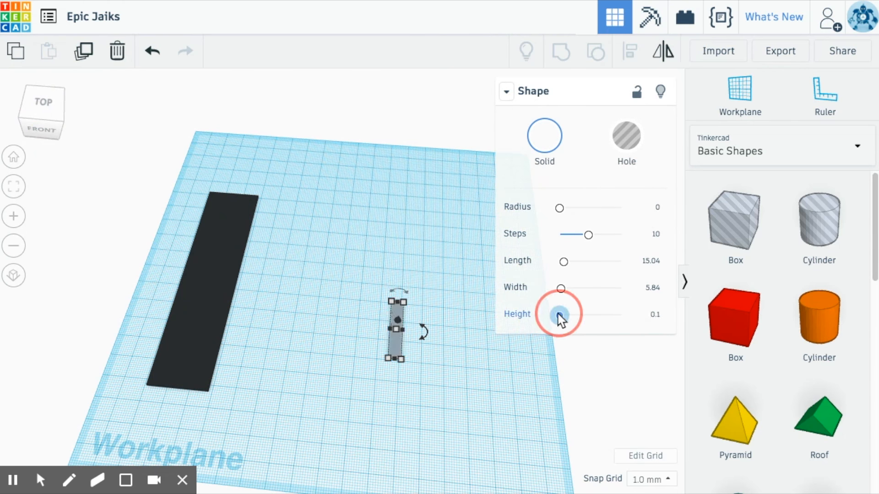
left_click(436, 363)
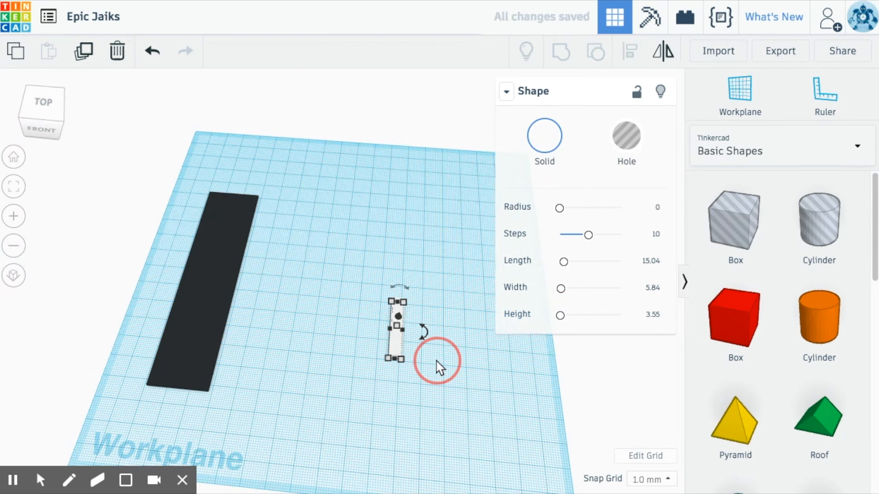
left_click(393, 348)
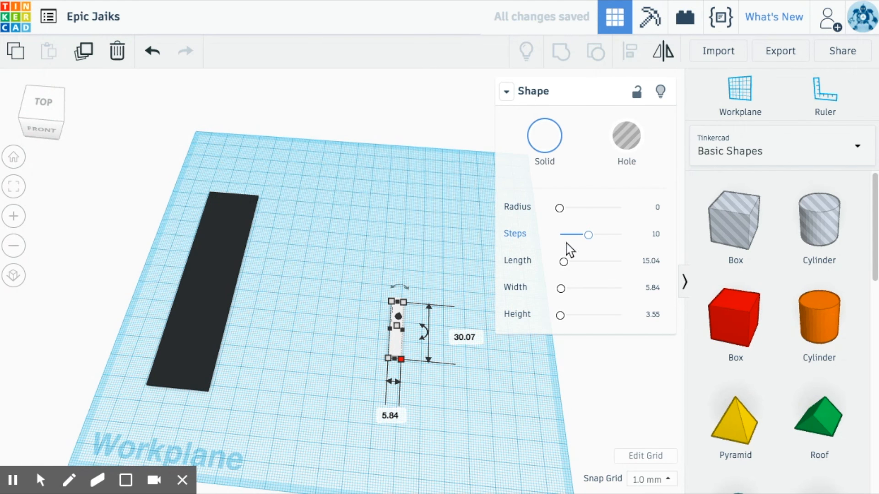
left_click_drag(564, 264, 561, 262)
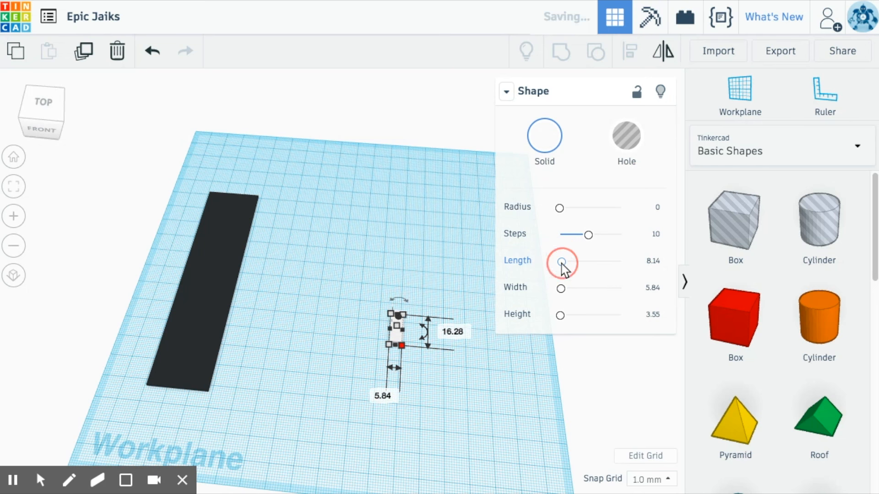
left_click(488, 386)
Step: Copy the white bar and lay three of the bars in an evenly spaced row down the middle of the black strip
left_click(398, 334)
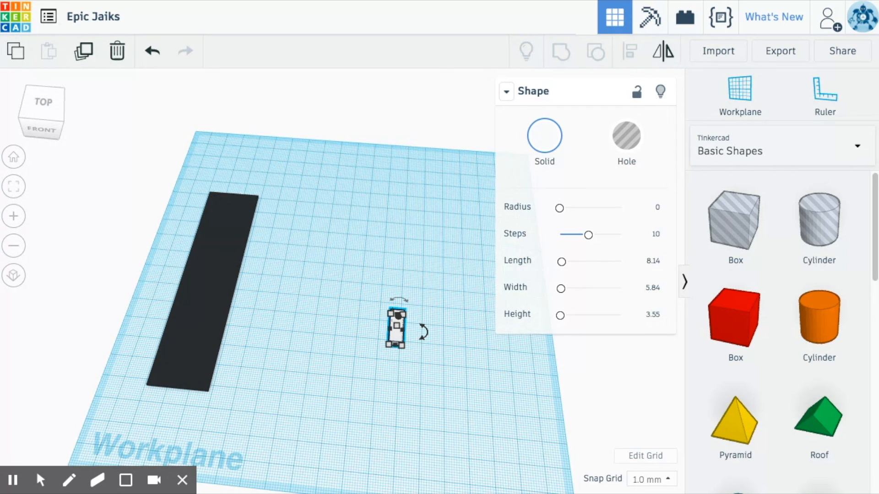
key("ctrl+c")
key("ctrl+v")
left_click_drag(406, 326, 228, 215)
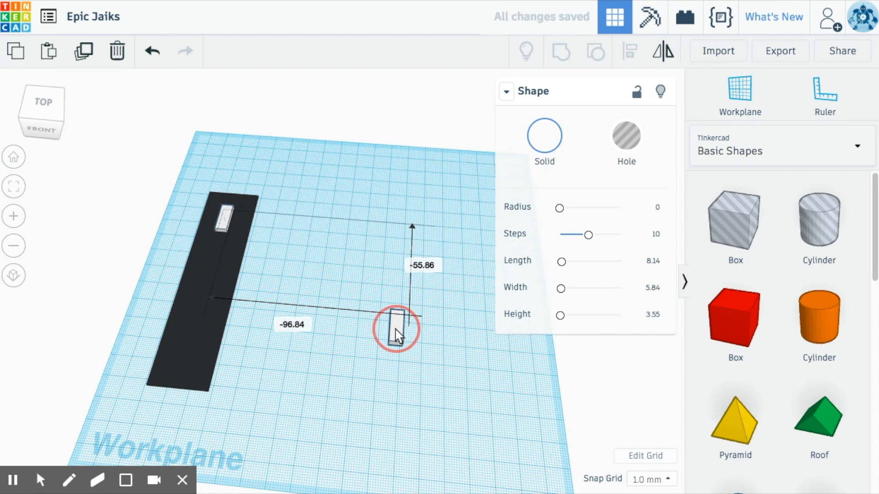
left_click(397, 328)
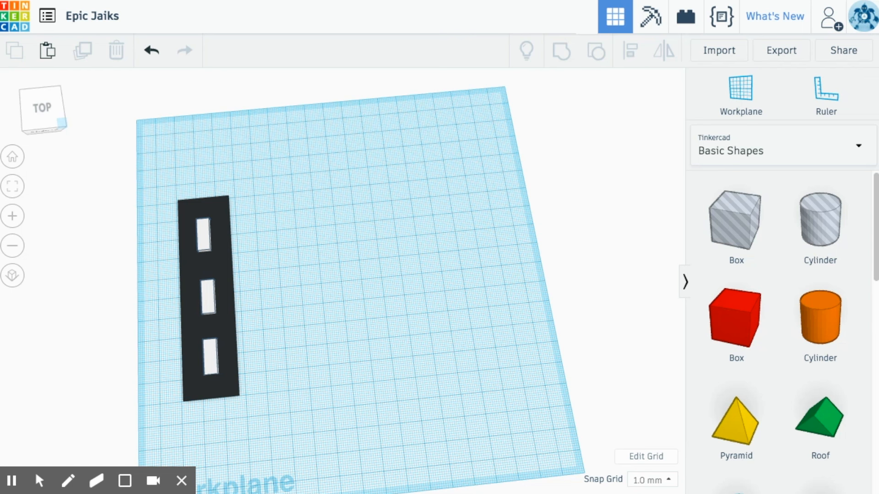
Step: Place a solid red box to the right of the black strip and set its length and width to 40
left_click(737, 312)
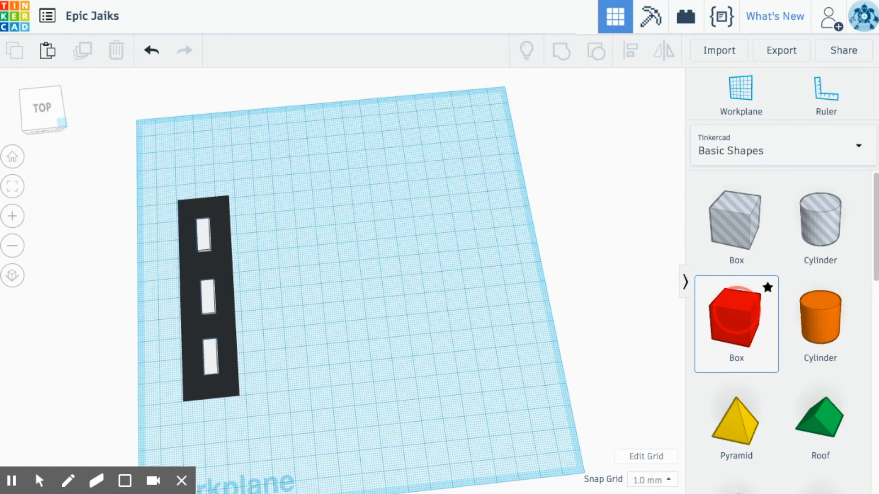
left_click_drag(737, 313, 340, 219)
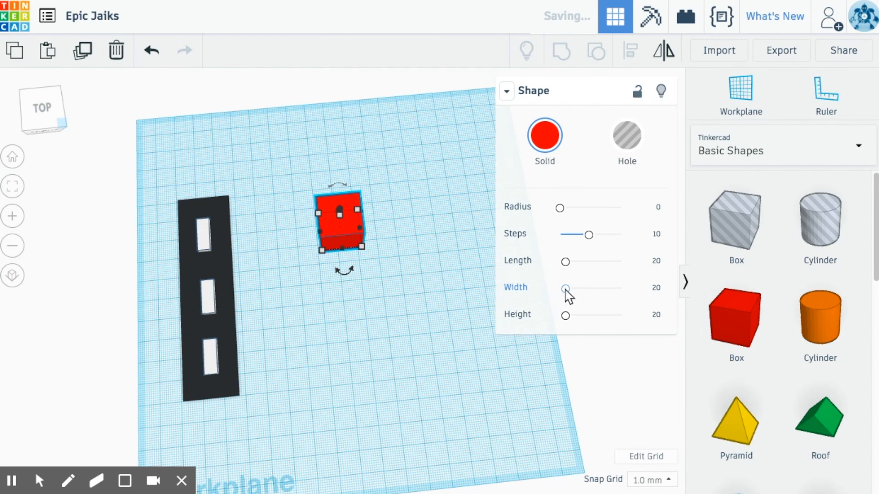
left_click_drag(566, 261, 571, 261)
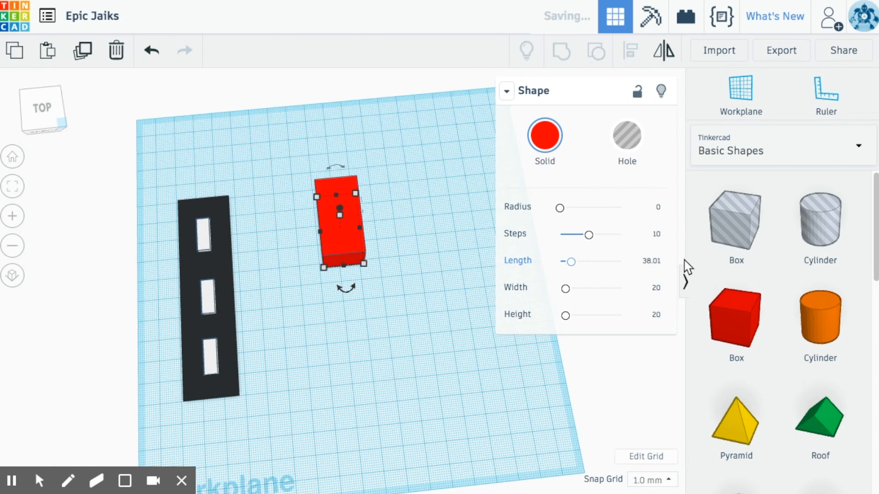
left_click(652, 262)
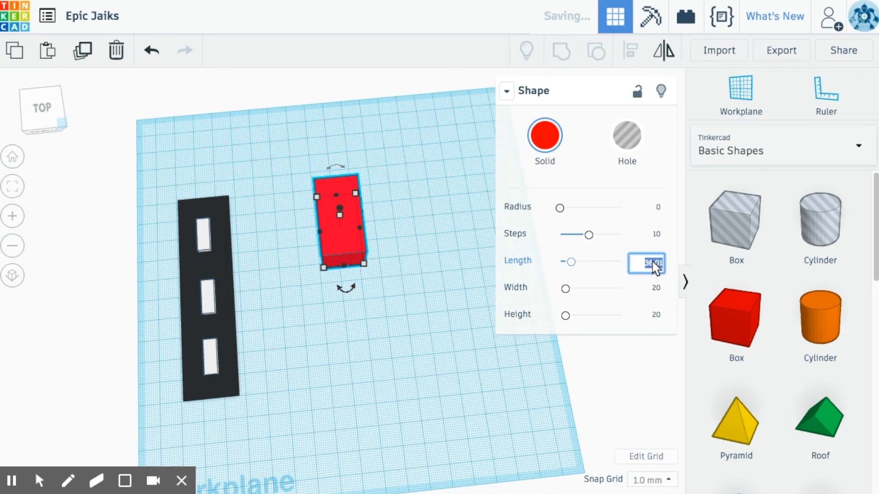
type("40")
key("Return")
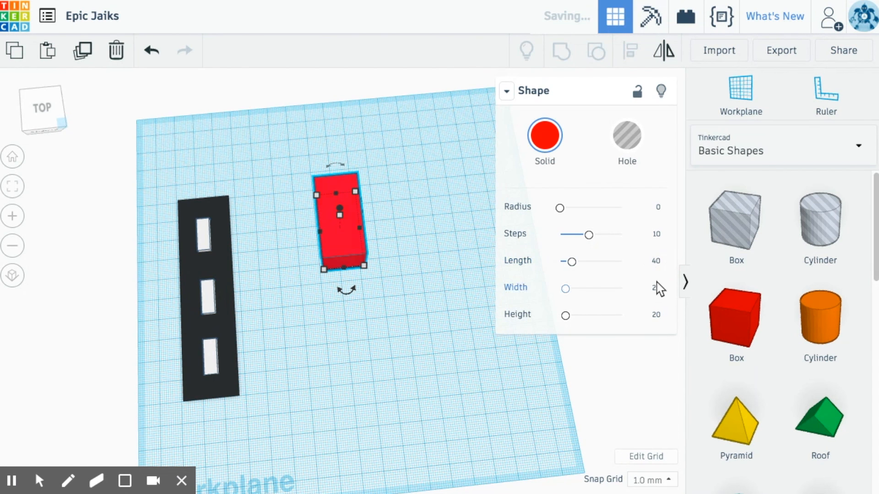
left_click(658, 288)
type("40")
key("Return")
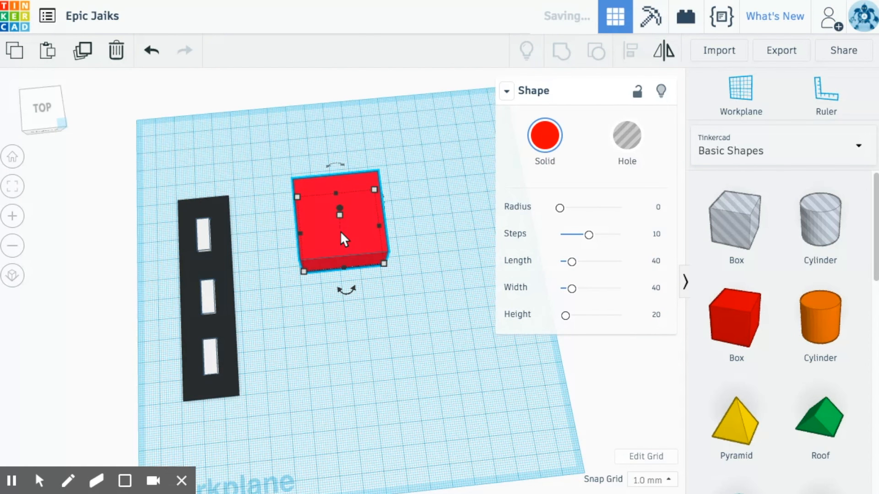
Step: Paste a copy of the red box so that it partly overlaps the original, and colour the copy green
key("ctrl+v")
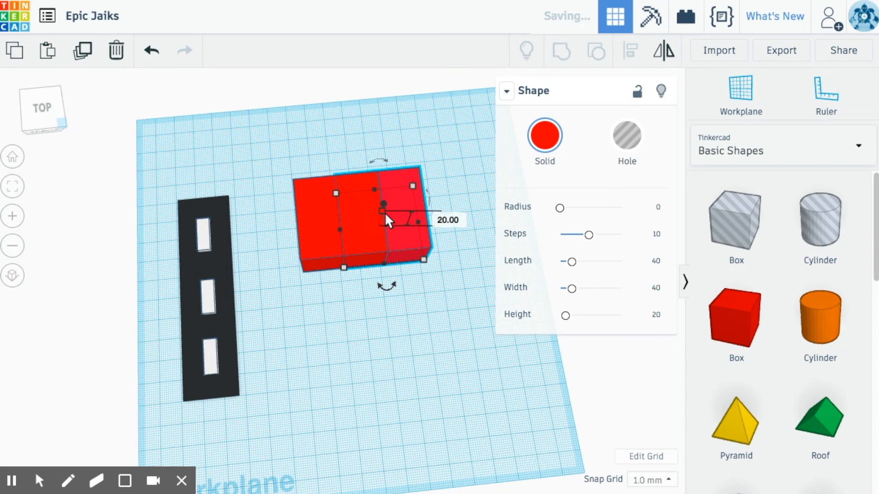
left_click(544, 136)
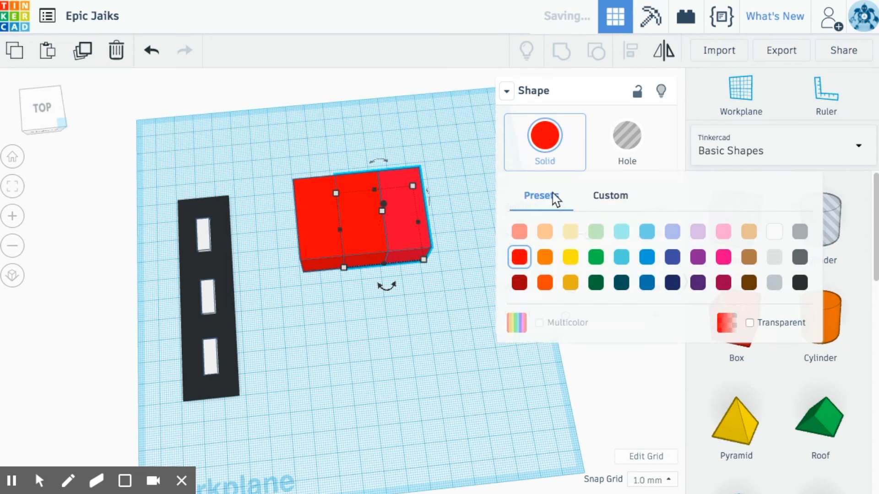
left_click(595, 257)
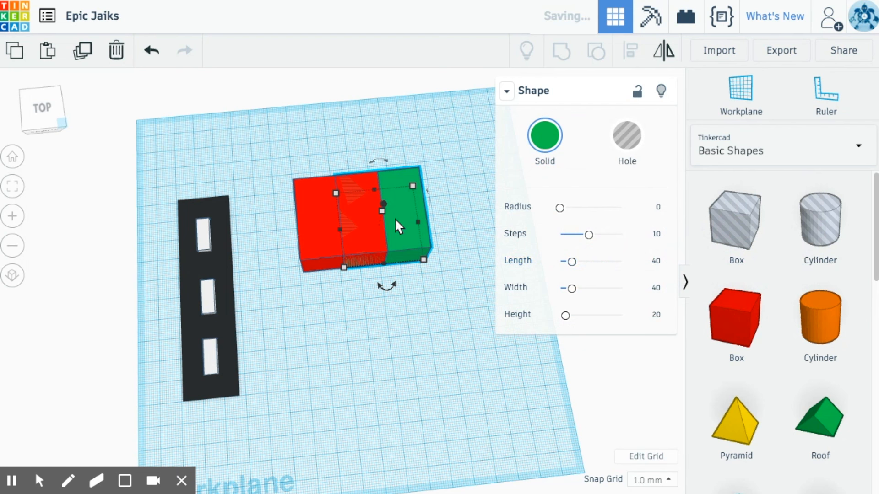
left_click_drag(395, 221, 395, 244)
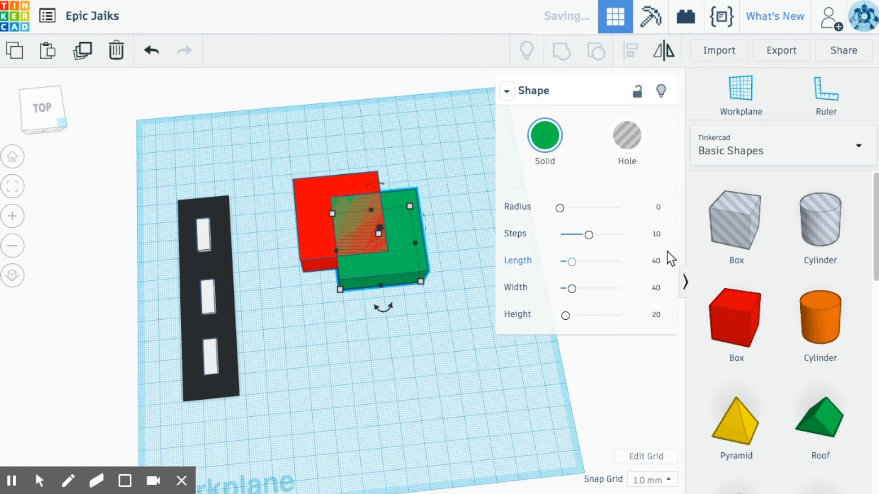
Step: Set the green box's length and width to 36
left_click(656, 260)
type("36")
key("Return")
left_click(655, 288)
type("36")
key("Return")
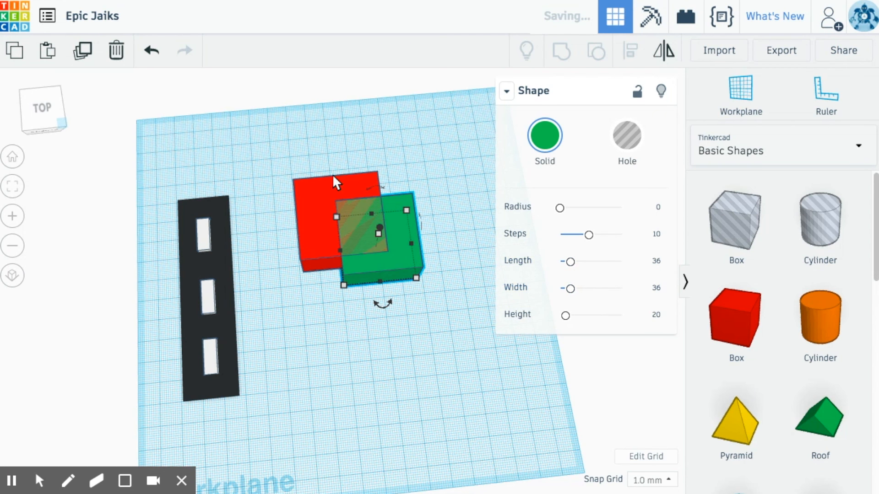
Step: Turn the green box into a hole
left_click(313, 200, "shift")
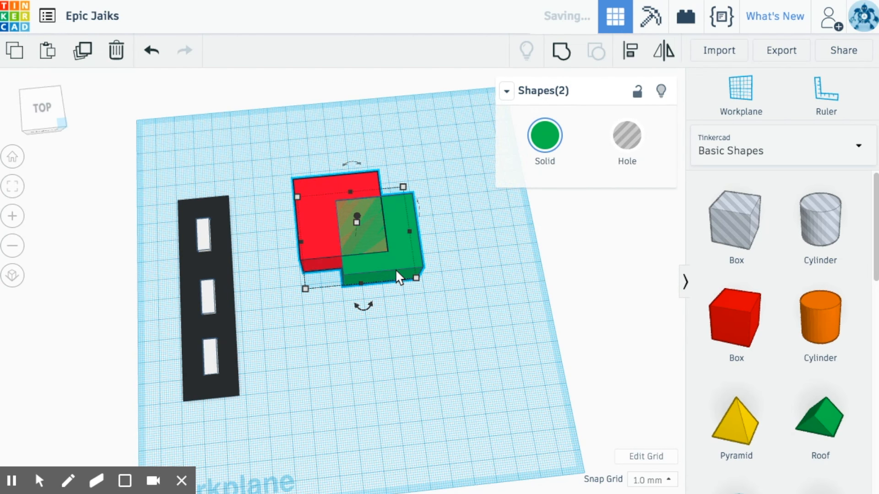
left_click(457, 245)
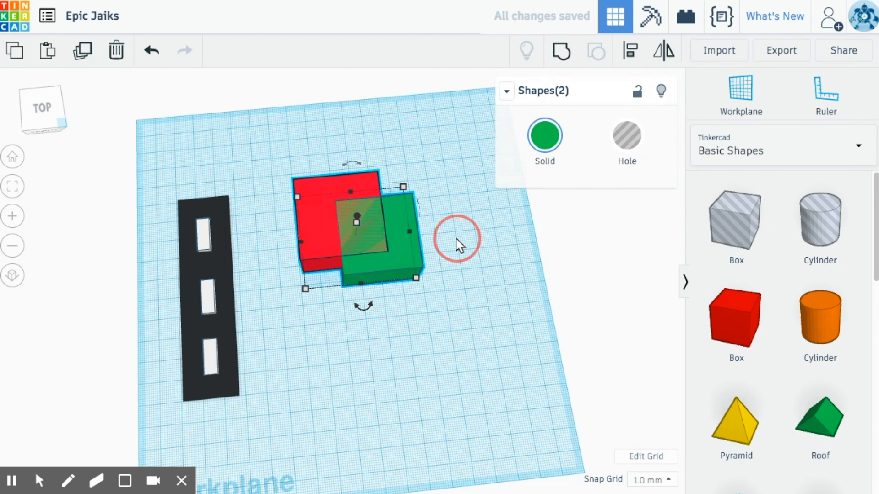
left_click(394, 260)
left_click(629, 138)
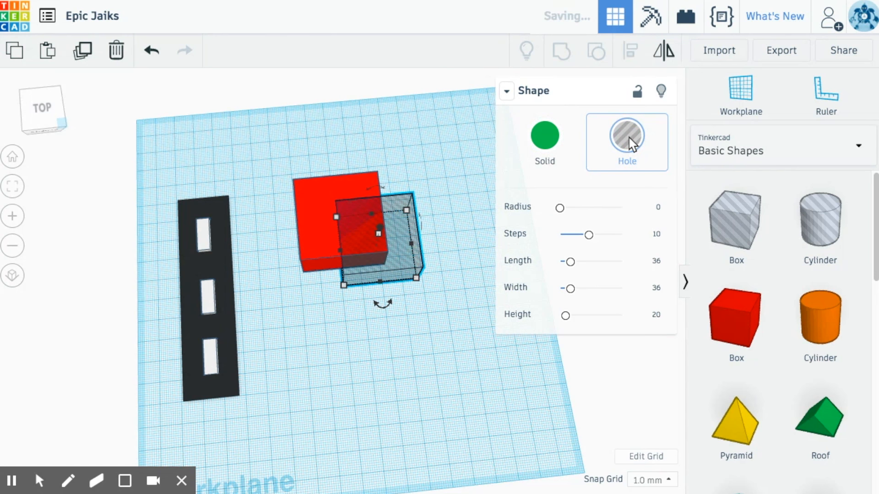
Step: Align the hole box and the red box on their centres in both horizontal directions
left_click(312, 216, "shift")
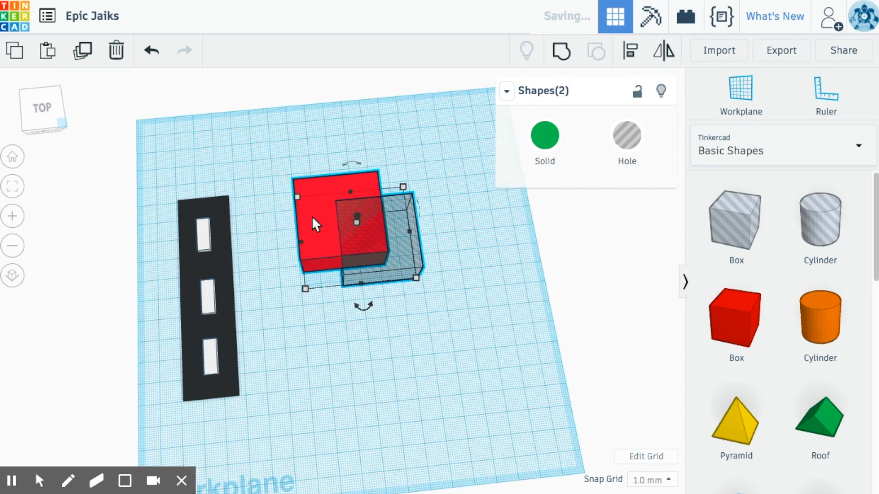
left_click(633, 52)
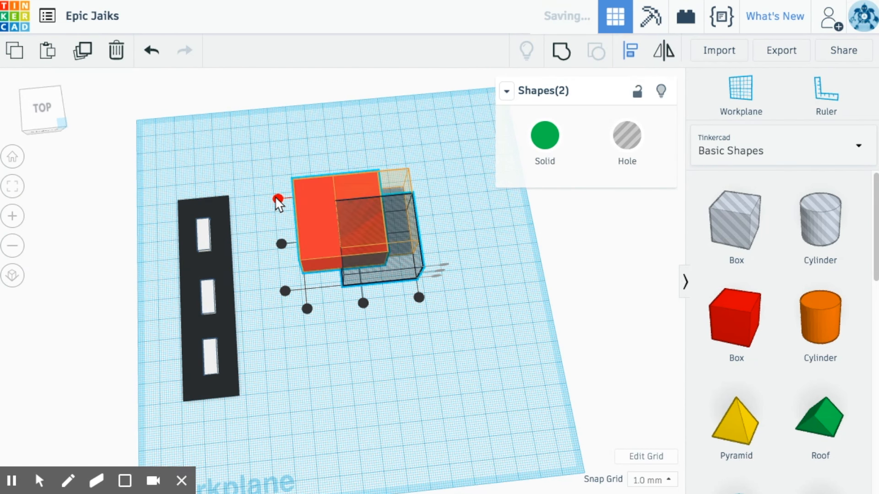
left_click(281, 245)
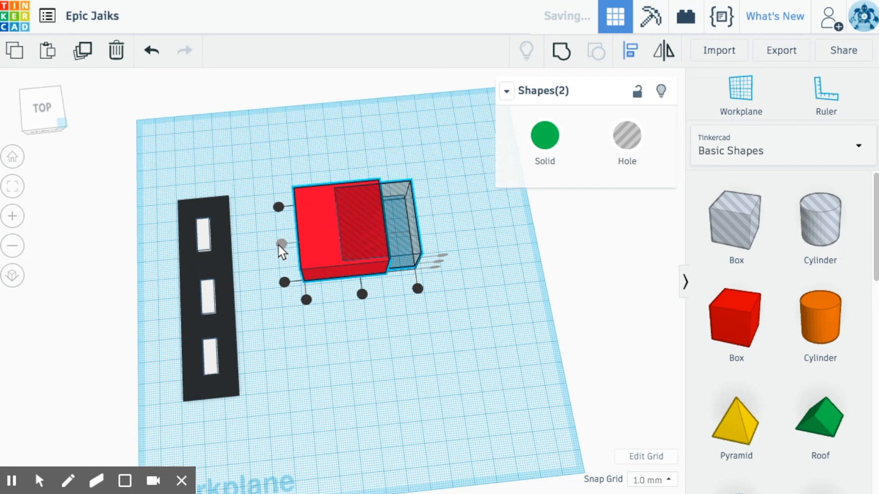
left_click(362, 295)
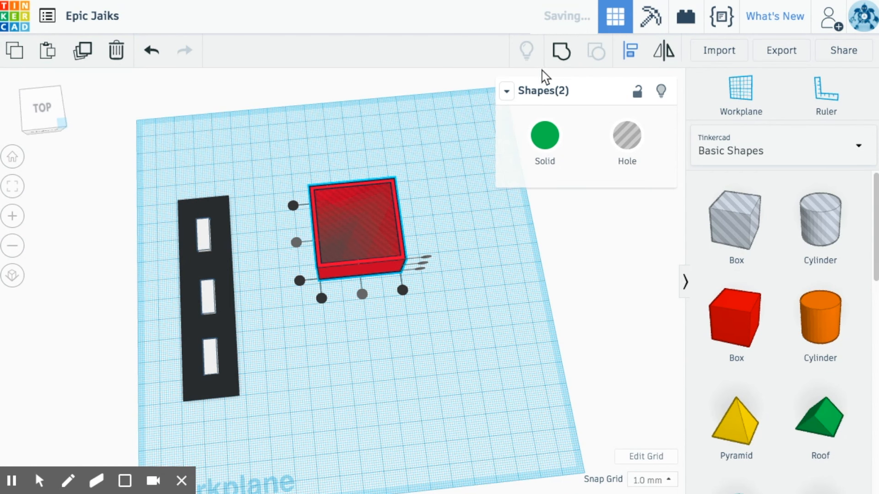
Step: Group the red box with the hole box to cut out its interior, and check the result from above
left_click(564, 54)
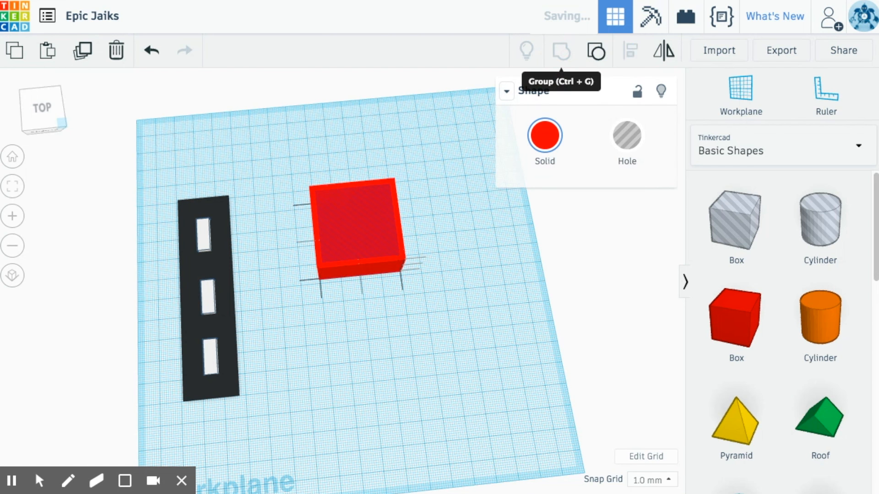
left_click(42, 117)
left_click_drag(41, 117, 41, 140)
left_click(270, 148)
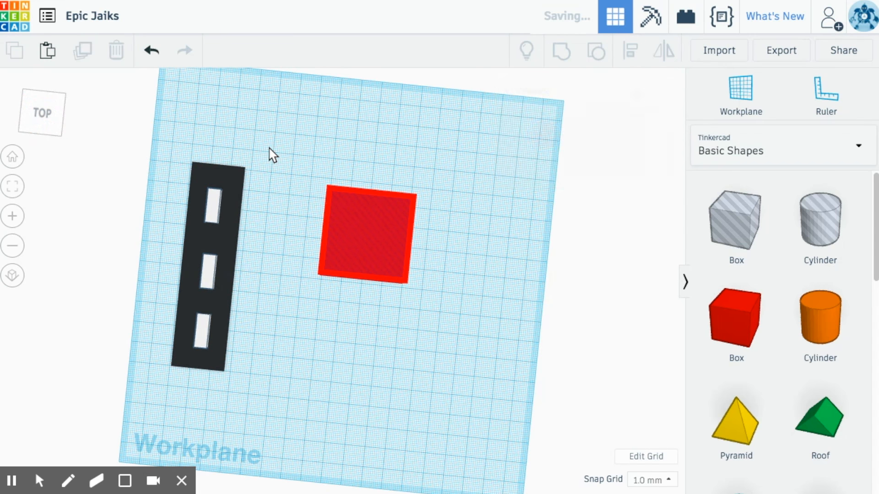
left_click(376, 236)
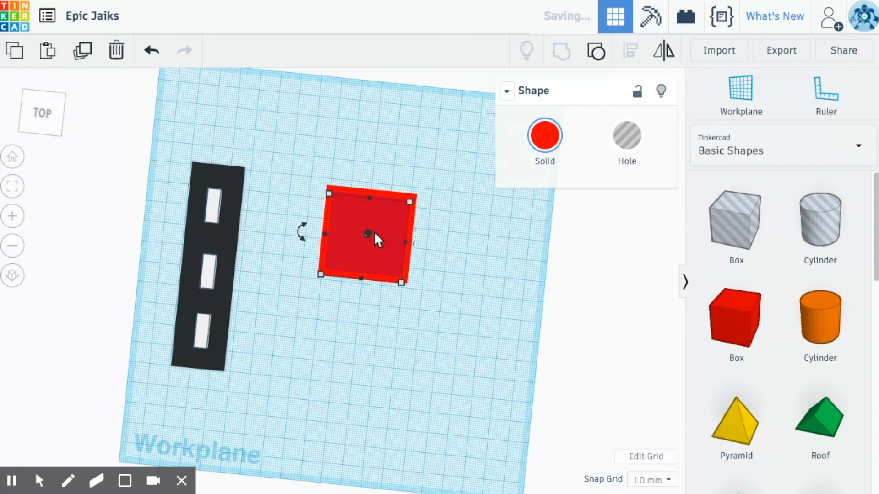
left_click_drag(43, 114, 116, 163)
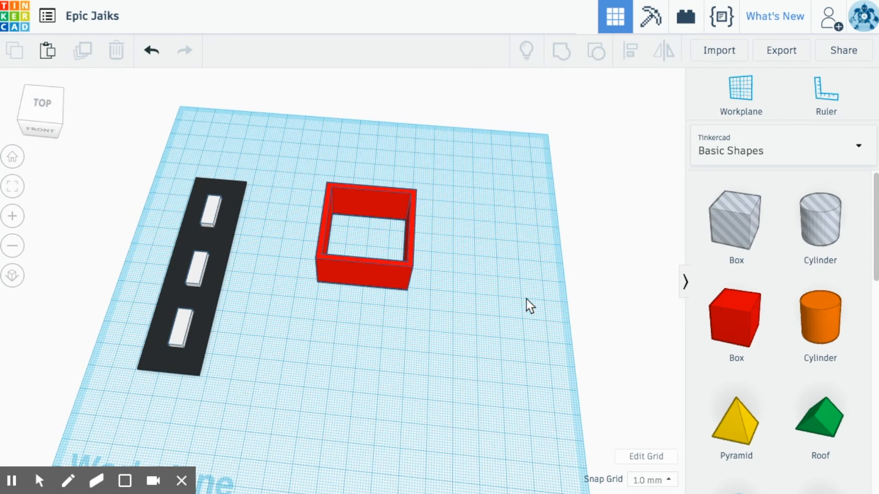
Step: Add a roof shape to the workplane beside the hollow box, on the side away from the road
scroll(815, 376, "down", 2)
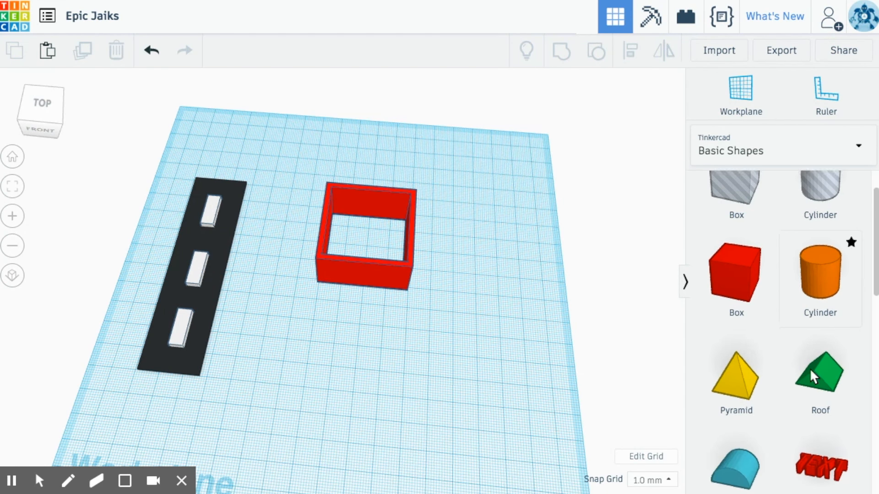
left_click_drag(820, 351, 588, 331)
left_click_drag(516, 337, 492, 282)
Step: Colour the roof shape dark brown
left_click(544, 132)
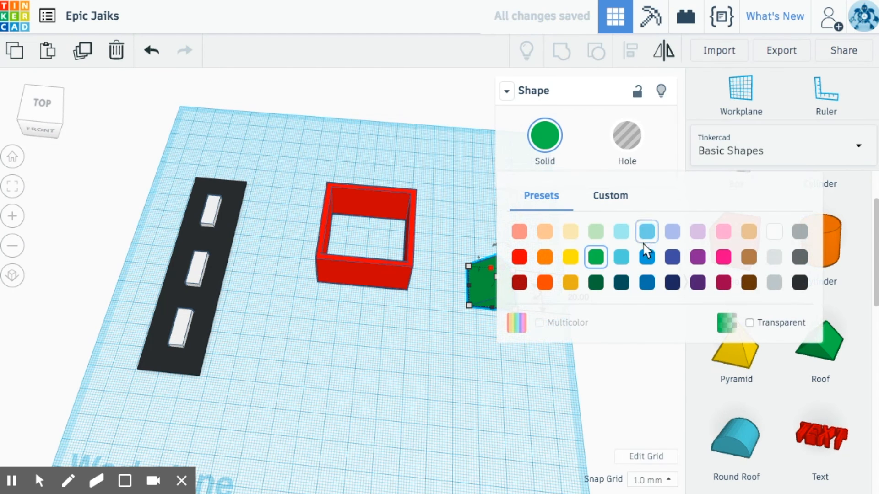
left_click(723, 258)
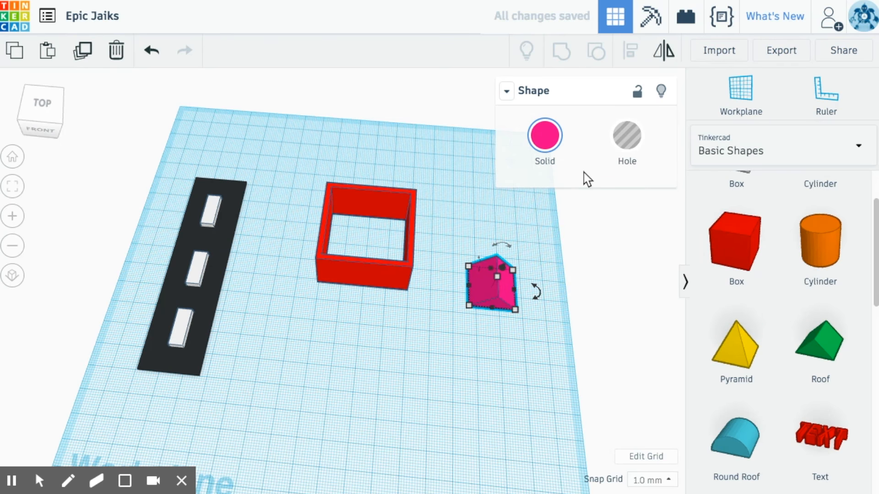
left_click(543, 136)
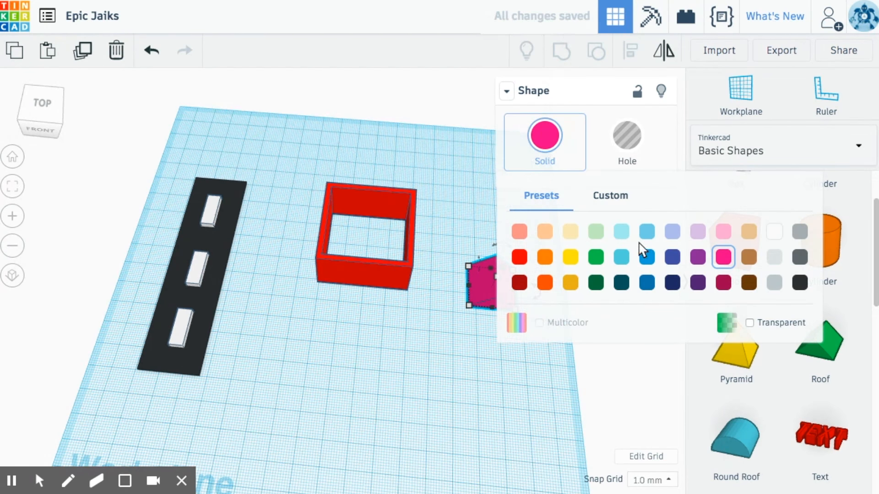
left_click(749, 286)
Step: Colour the hollow red box light brown
left_click(354, 260)
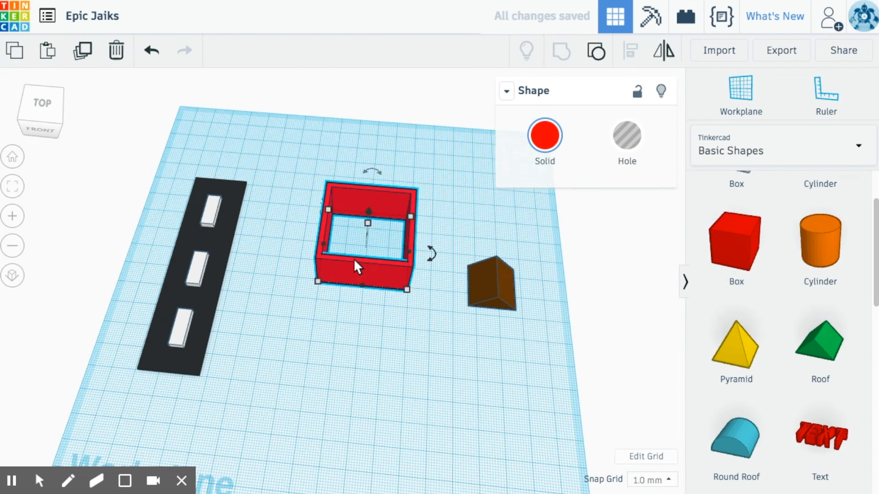
left_click(549, 130)
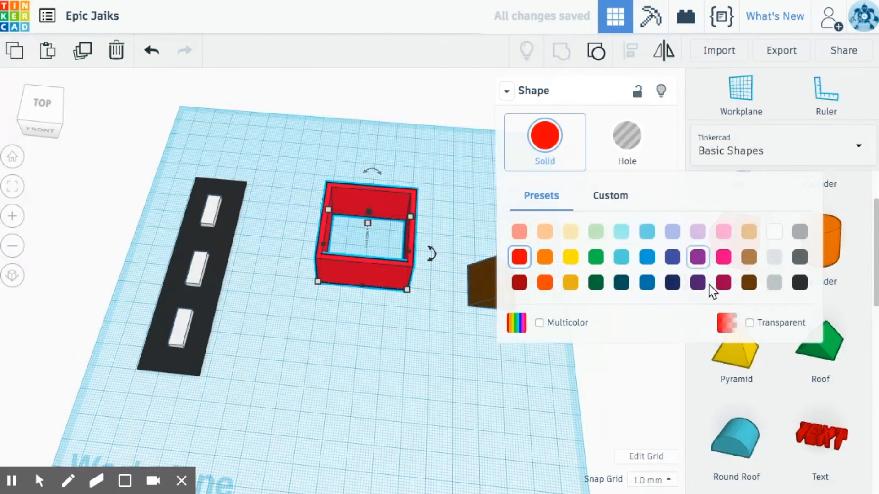
left_click(749, 258)
Step: Stretch the roof's base to about 31 by 39 mm
left_click(498, 289)
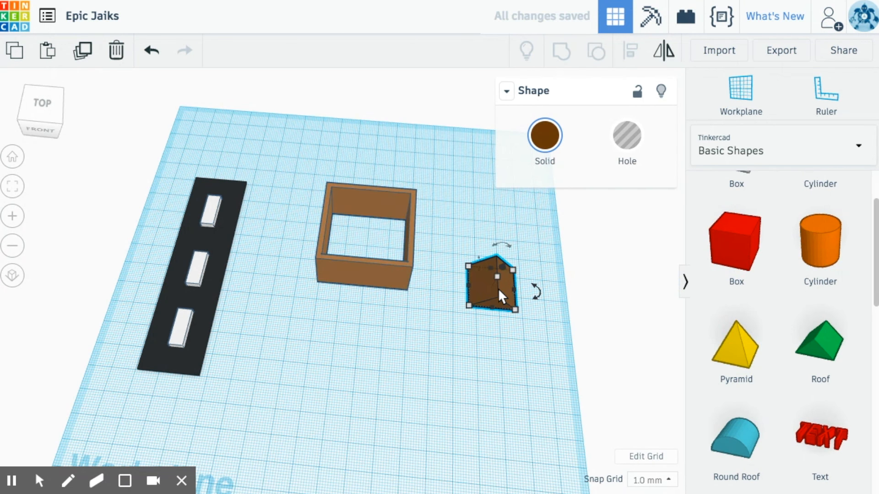
left_click(348, 272)
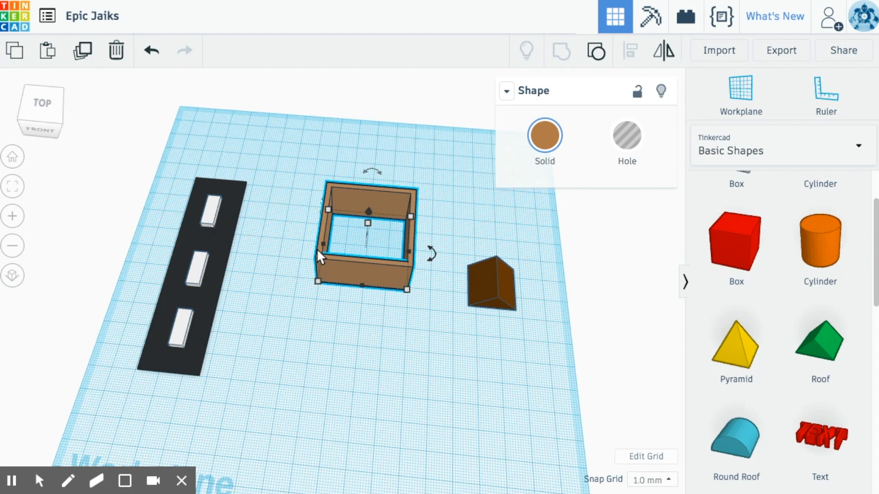
left_click(47, 130)
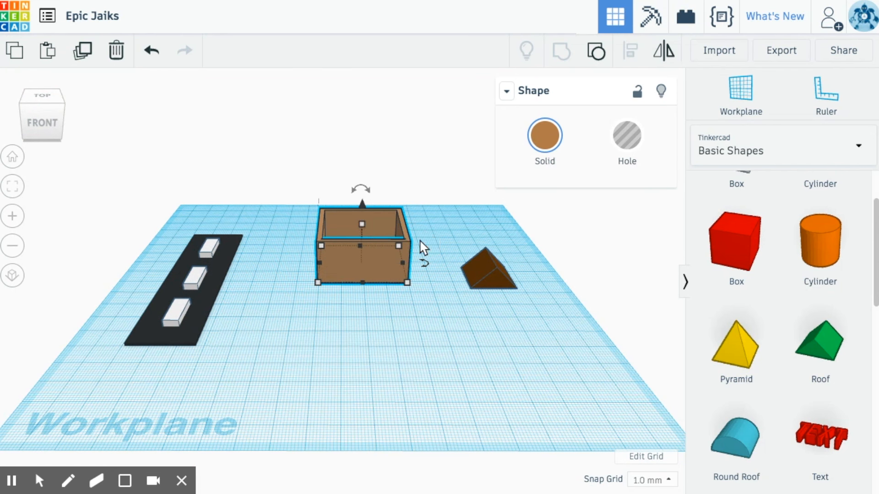
left_click(488, 273)
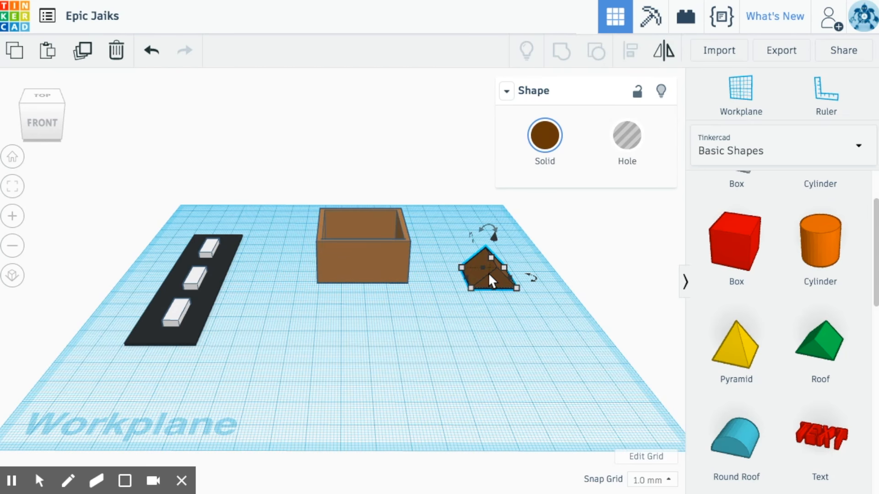
left_click(483, 274)
left_click_drag(36, 106, 31, 111)
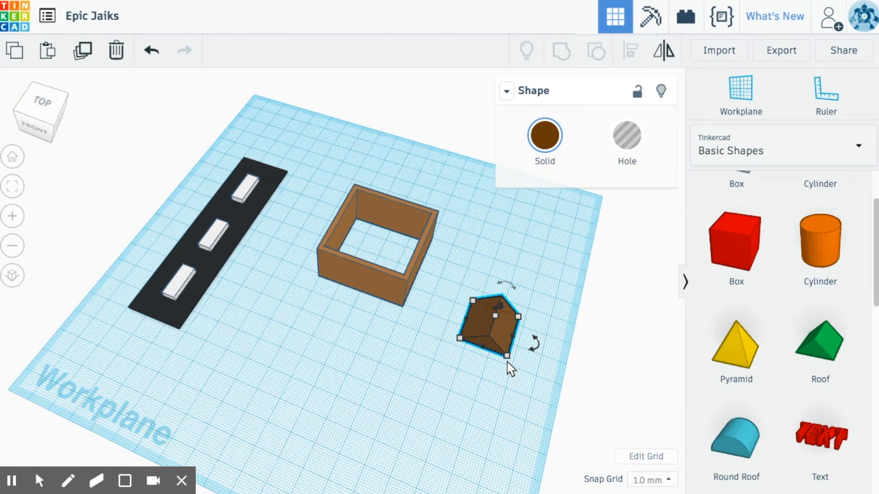
mouse_move(506, 358)
left_click_drag(507, 358, 501, 416)
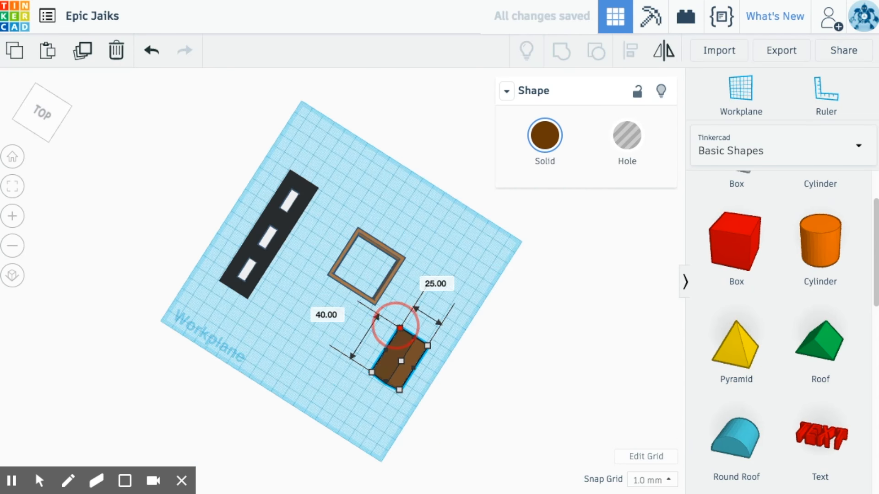
left_click_drag(400, 328, 392, 325)
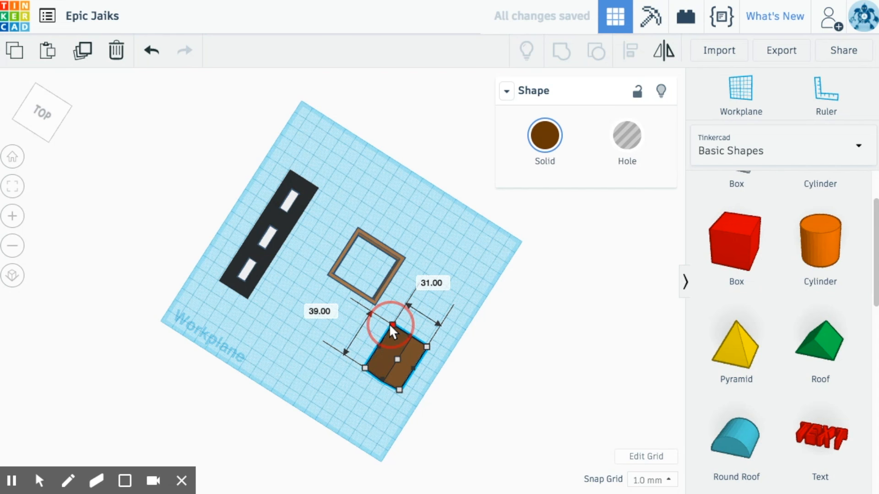
Step: Set both the width and the length of the roof to 40 mm
left_click(447, 285)
type("40")
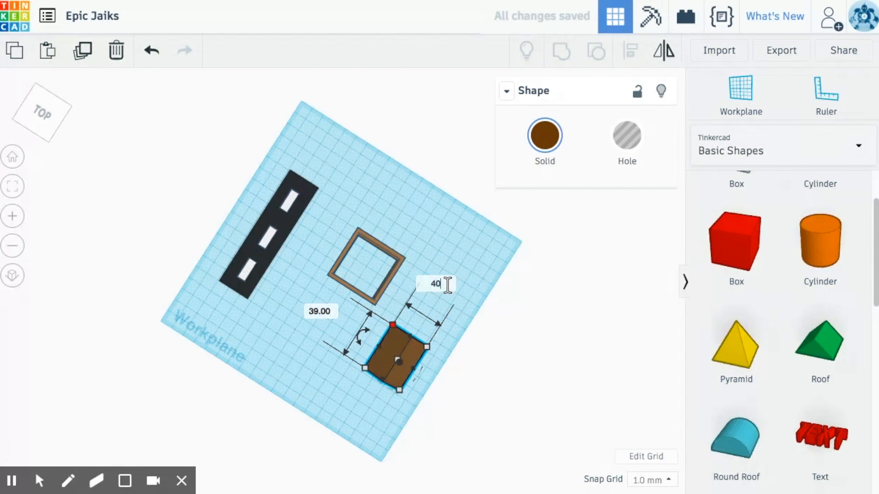
key("Return")
left_click(302, 309)
type("40")
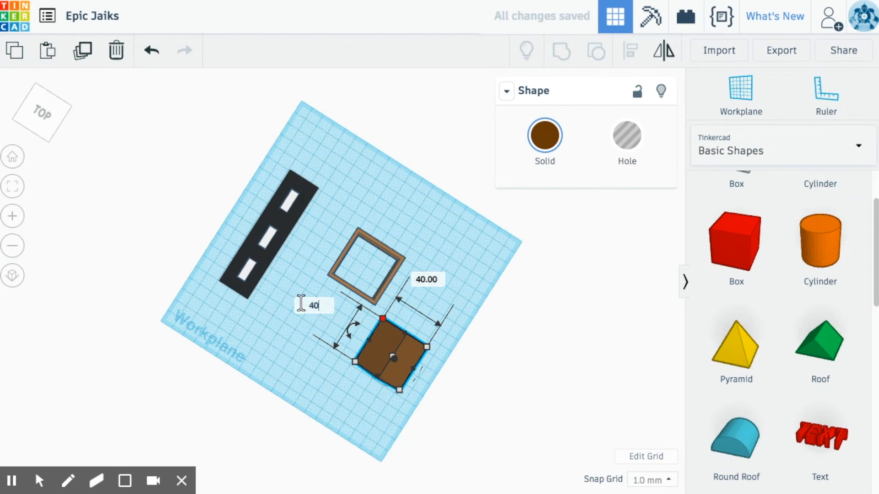
key("Return")
Step: Raise the roof 20 mm above the workplane
mouse_move(38, 130)
left_mouse_down()
mouse_move(52, 111)
mouse_move(49, 118)
left_mouse_up()
scroll(190, 251, "up", 5)
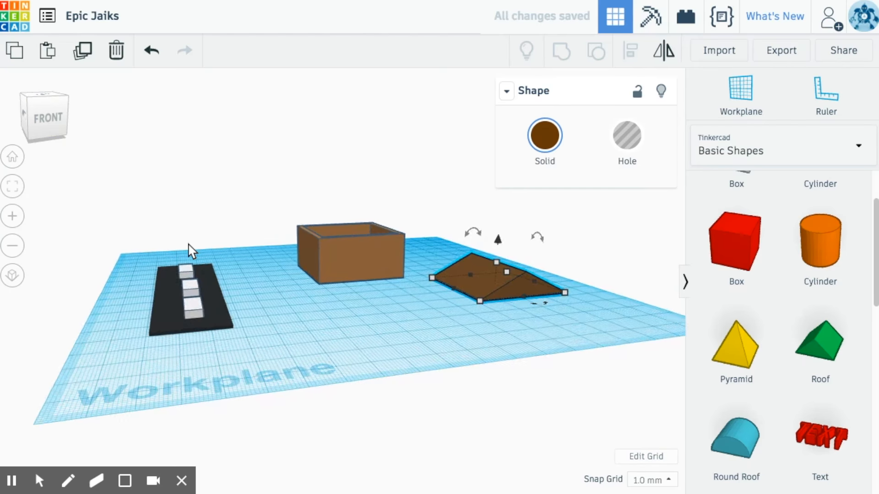
scroll(188, 244, "up", 3)
scroll(188, 244, "down", 2)
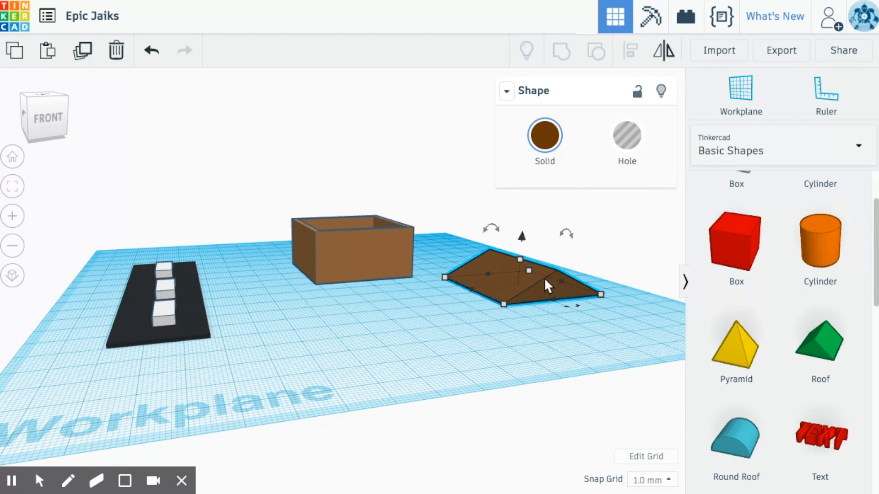
left_click(392, 263)
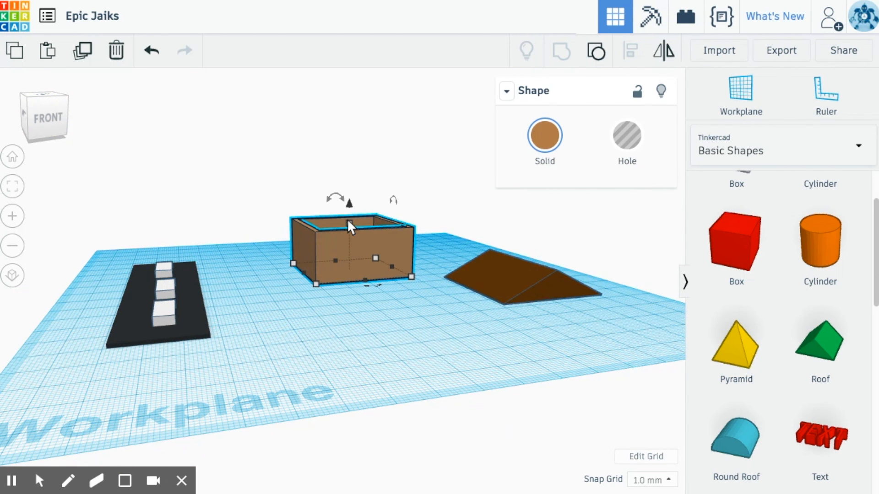
left_click(547, 282)
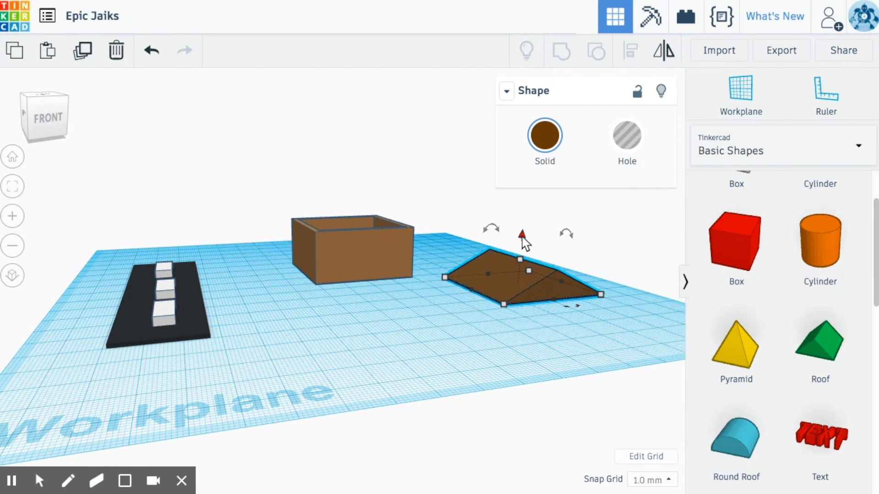
left_click_drag(523, 235, 529, 181)
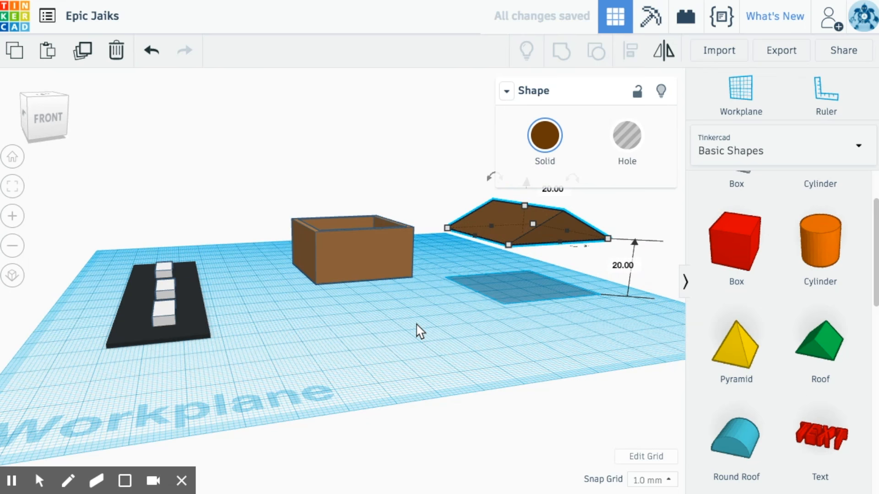
left_click(416, 353)
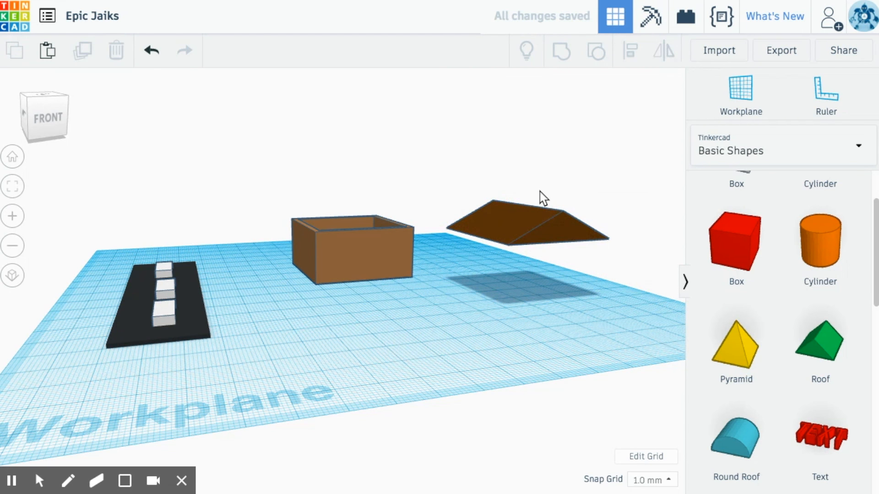
Step: Align the roof with the hollow box along their back edges
left_click(516, 220)
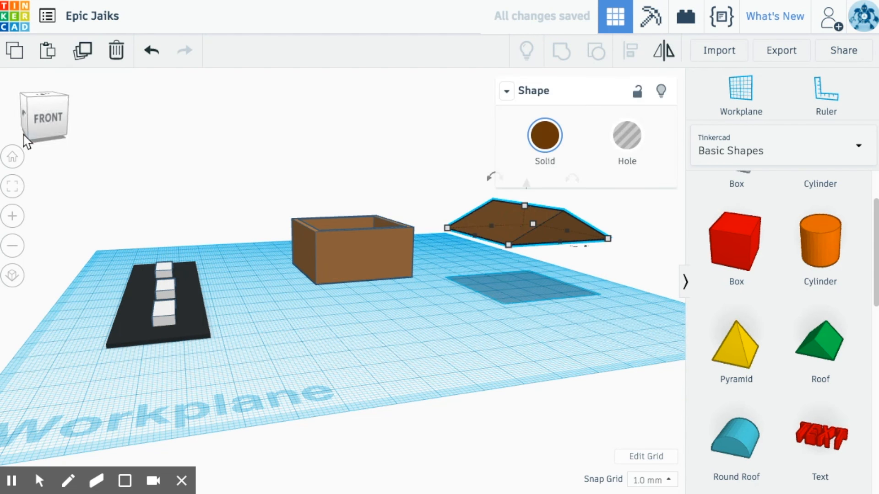
left_click(39, 122)
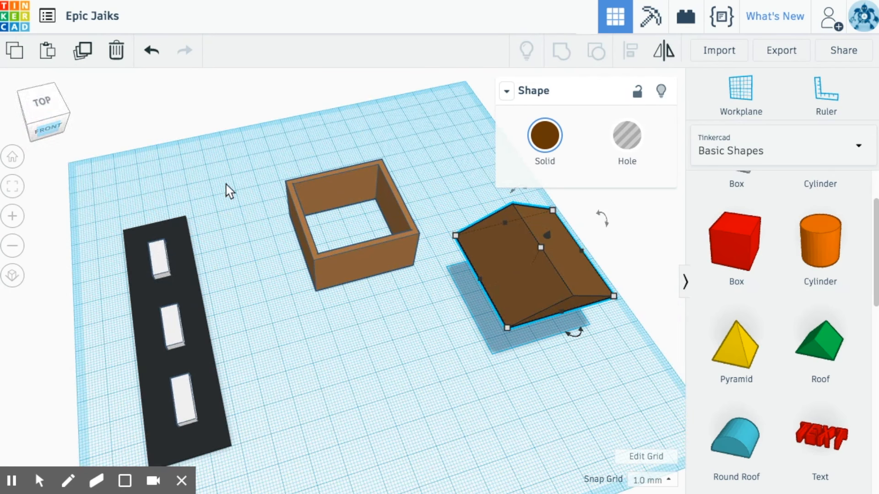
left_click(323, 263, "shift")
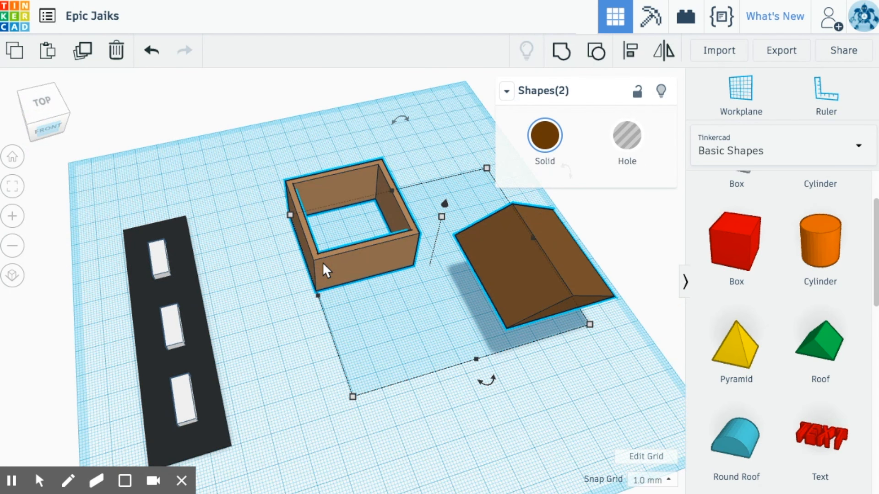
left_click(642, 56)
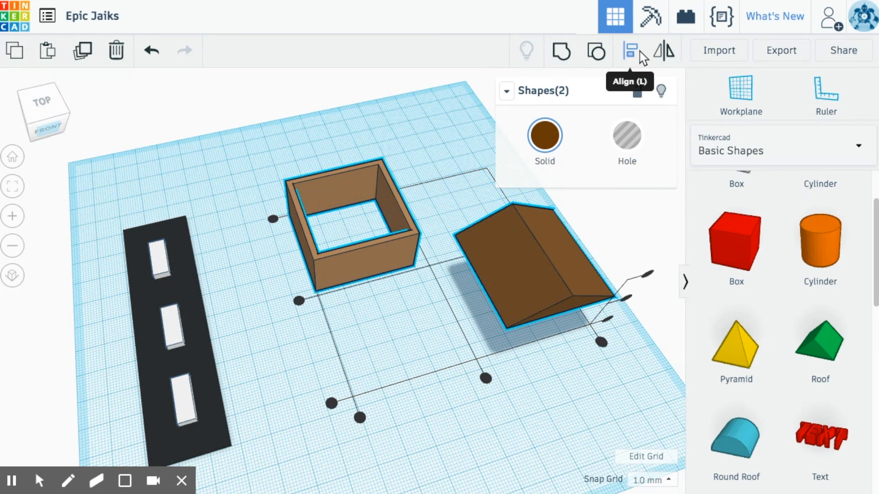
left_click(272, 220)
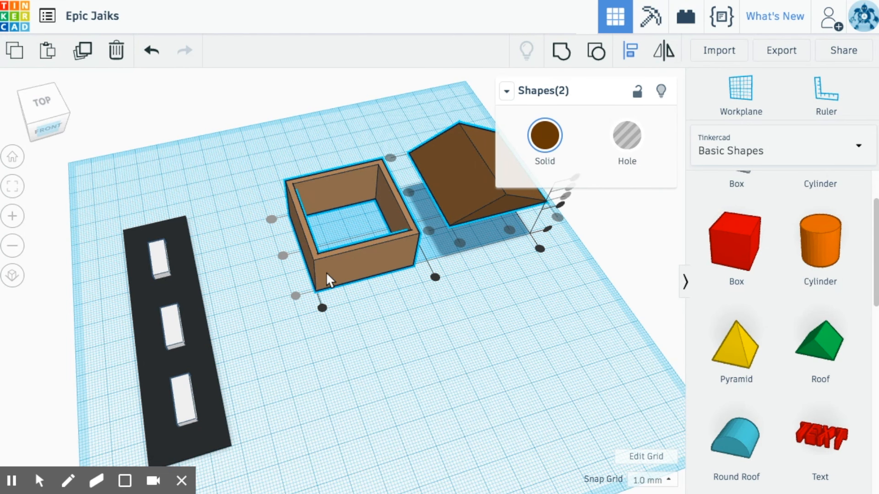
left_click(331, 296)
Step: Move the roof onto the top of the hollow box and nudge it 1 mm towards the road
left_click(486, 164)
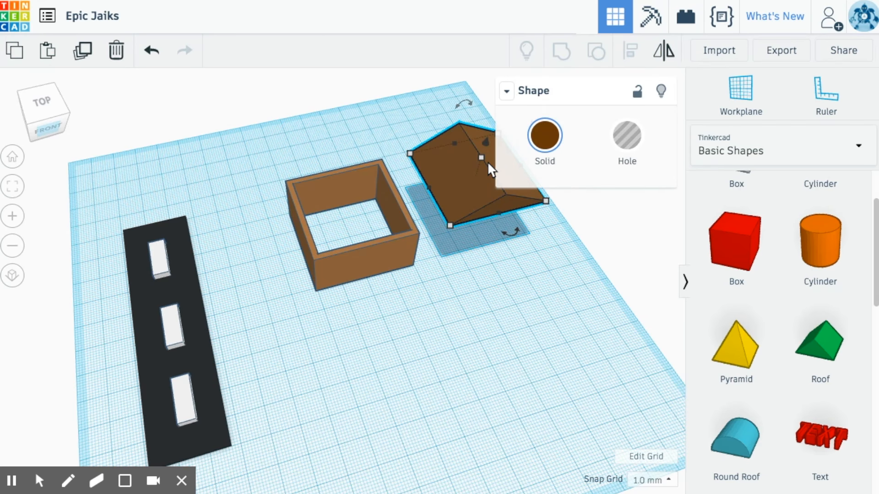
left_click_drag(487, 161, 369, 188)
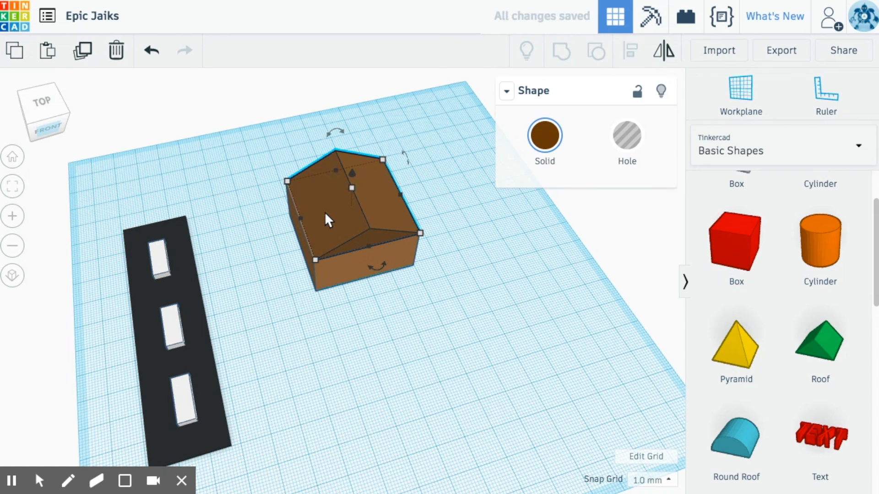
key("Left")
key("Right")
key("Left")
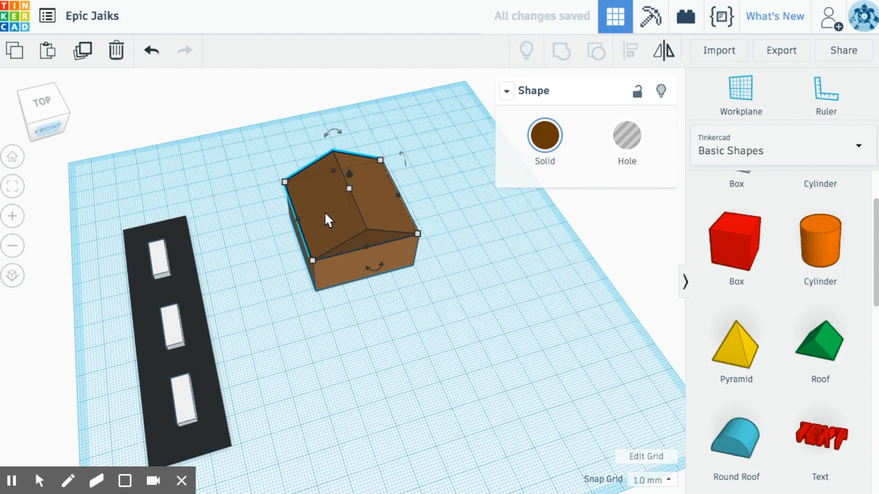
Step: Enlarge the roof to 44 mm in width and length, shifting it 2 mm away from the road to even its side overhang
left_click(36, 114)
mouse_move(34, 114)
left_mouse_down()
mouse_move(18, 118)
mouse_move(42, 110)
left_mouse_up()
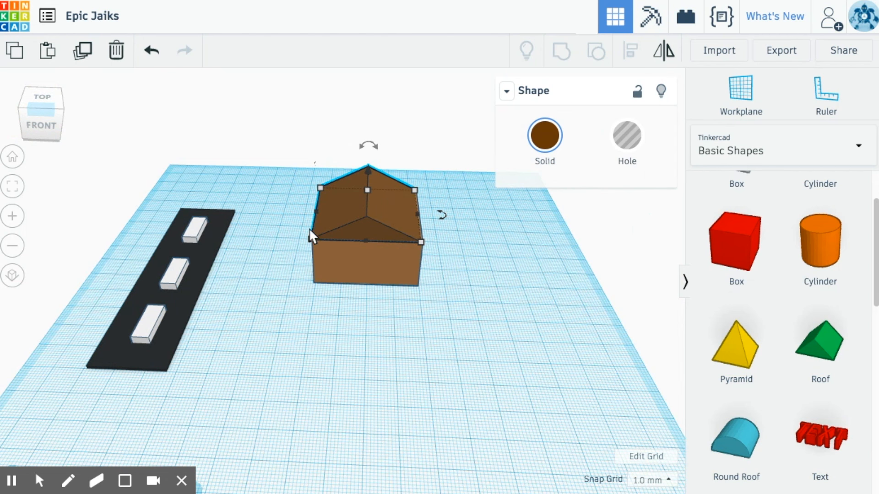
left_click(314, 208)
left_click(345, 223)
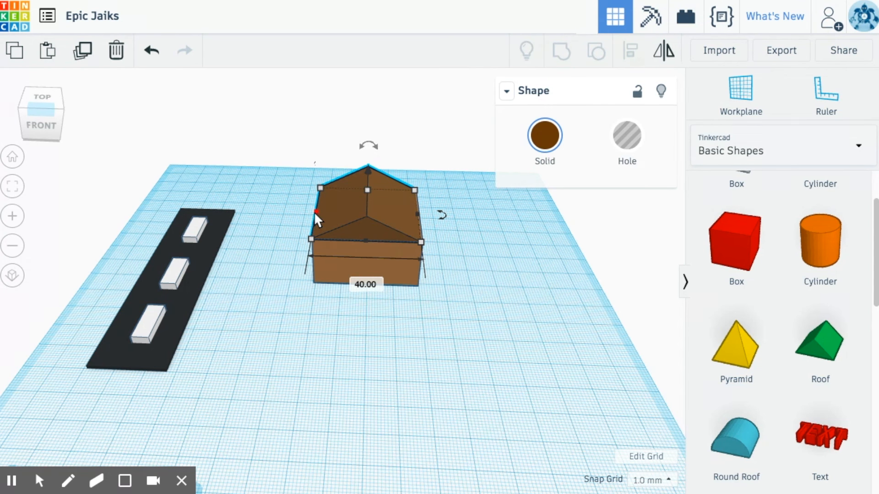
left_click_drag(314, 212, 306, 212)
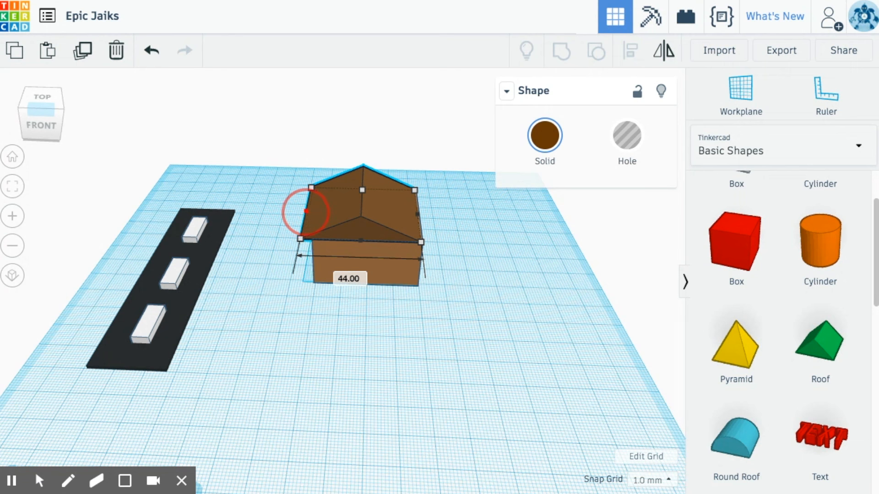
key("Right")
key("Right")
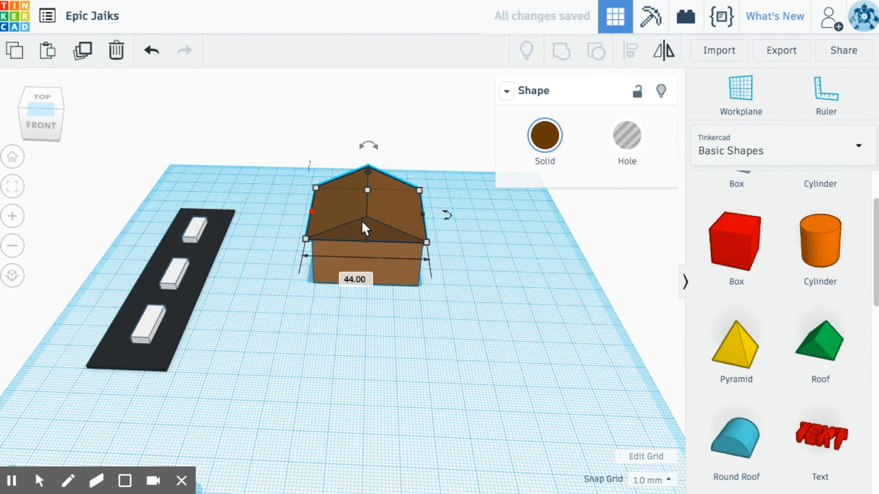
left_click_drag(363, 241, 365, 246)
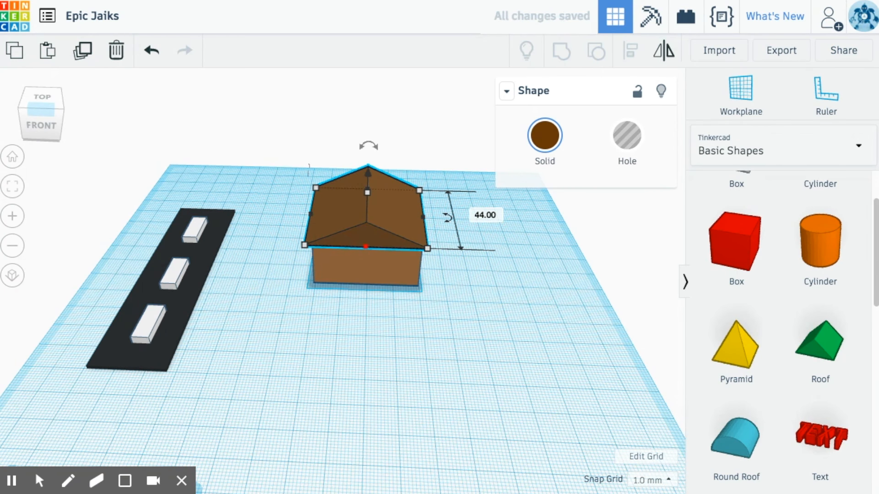
Step: Examine how the roof sits and overhangs the walls from the house's right side and front
left_click_drag(48, 121, 24, 119)
left_click(24, 120)
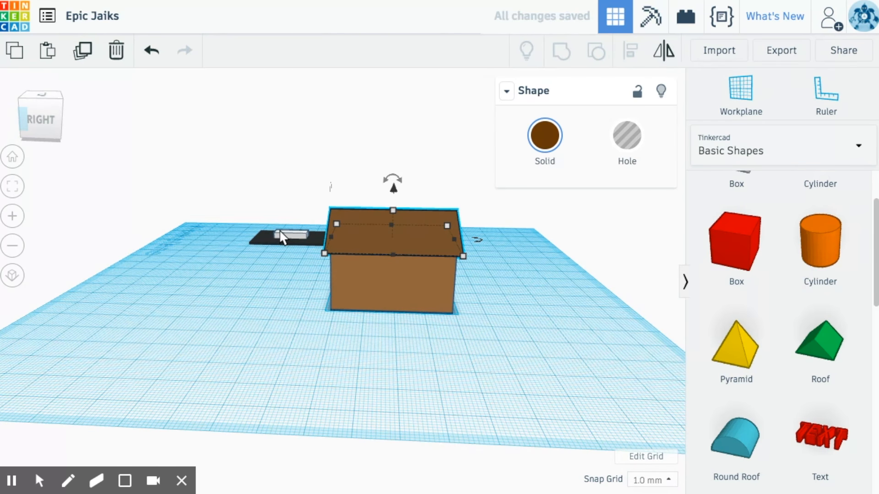
scroll(279, 229, "up", 2)
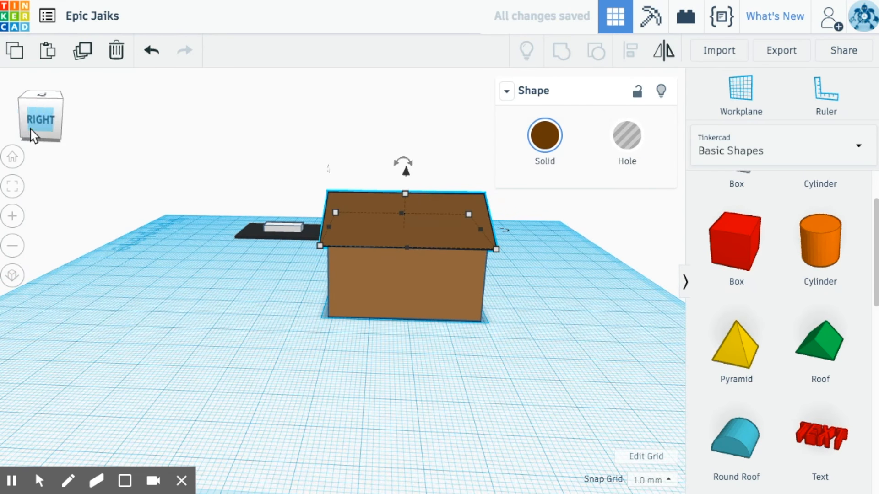
left_click(38, 125)
left_click_drag(39, 125, 135, 128)
scroll(356, 270, "up", 5)
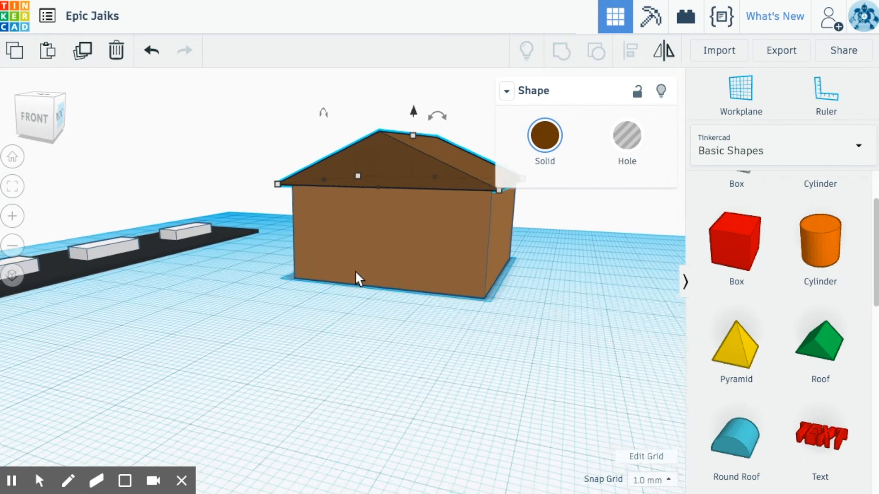
scroll(355, 270, "up", 2)
scroll(355, 270, "down", 5)
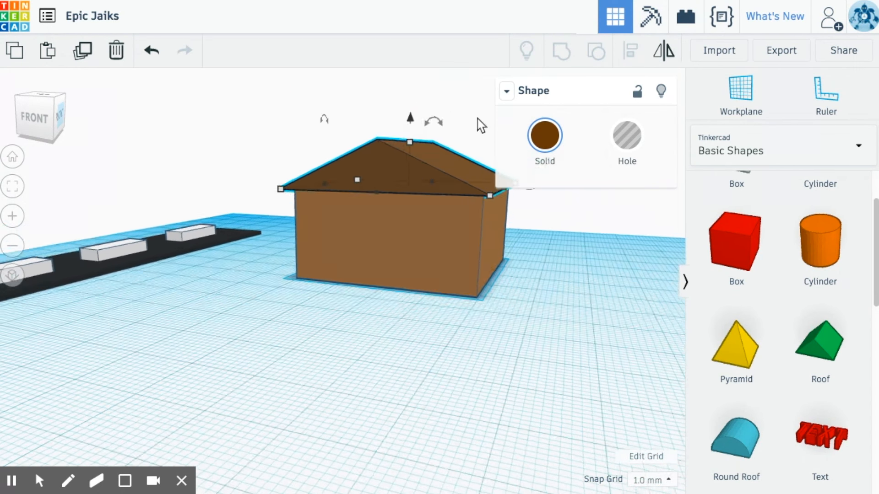